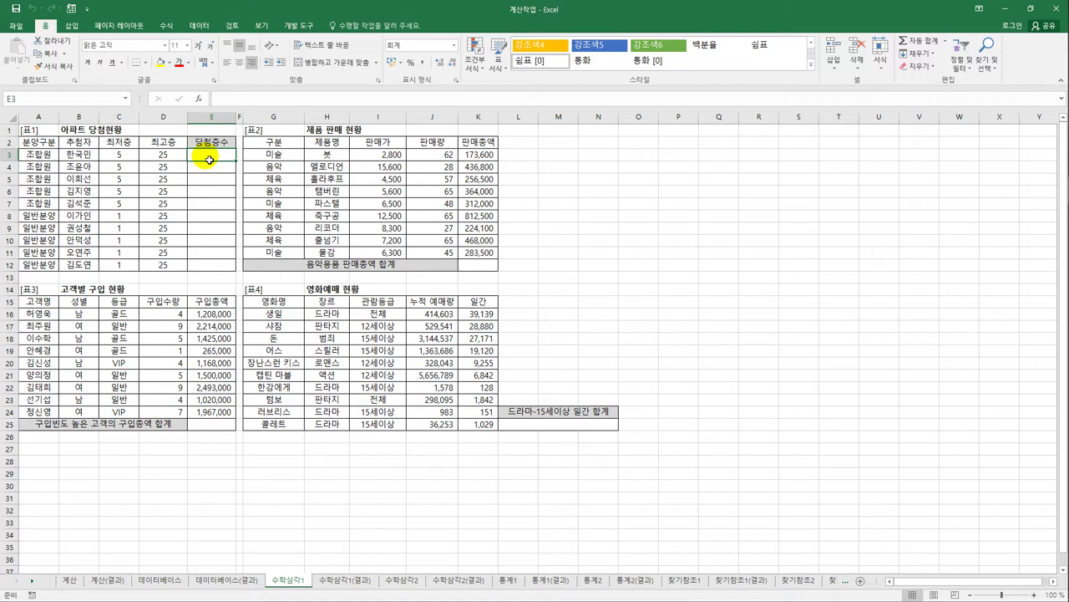
Begin a RANDBETWEEN formula in E3 that draws a random floor between C3 and D3
{"action": "type", "text": "="}
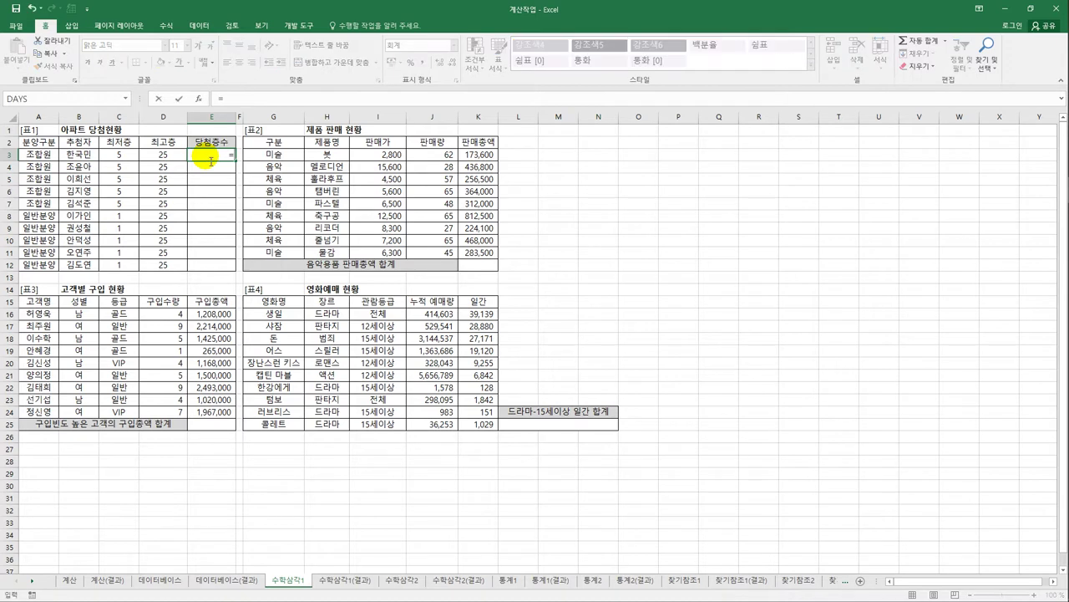
{"action": "type", "text": "ㄱ"}
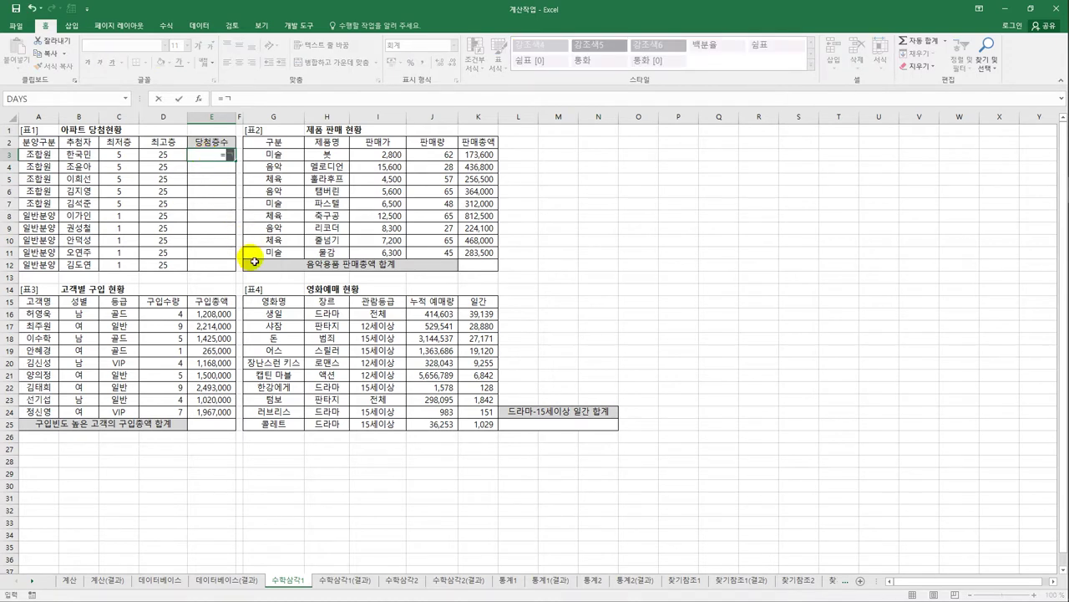
{"action": "key", "text": "BackSpace"}
{"action": "type", "text": "r"}
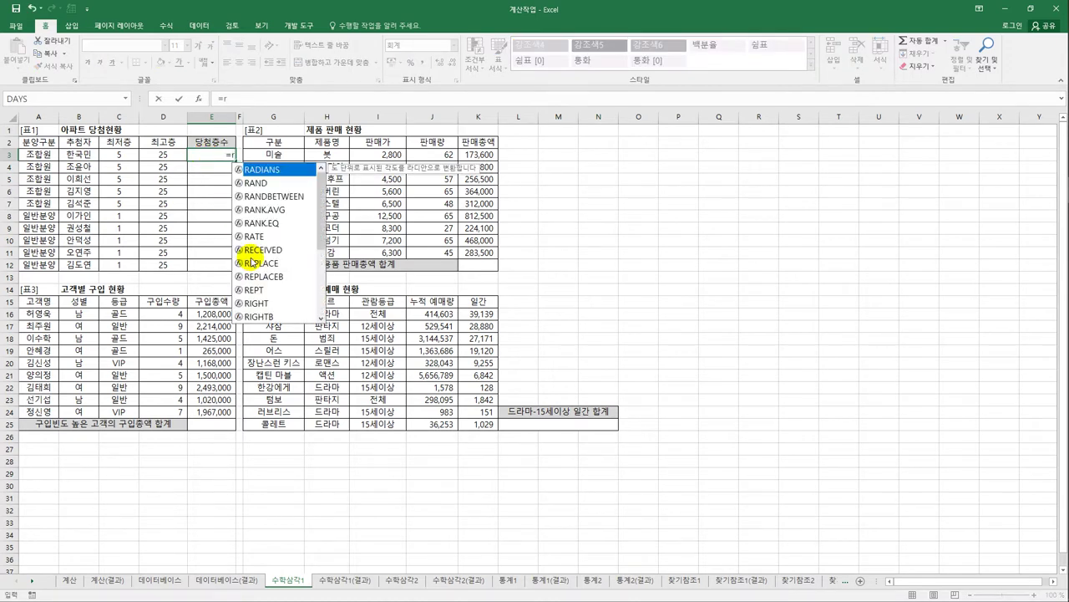
{"action": "left_click", "coordinate": [295, 197]}
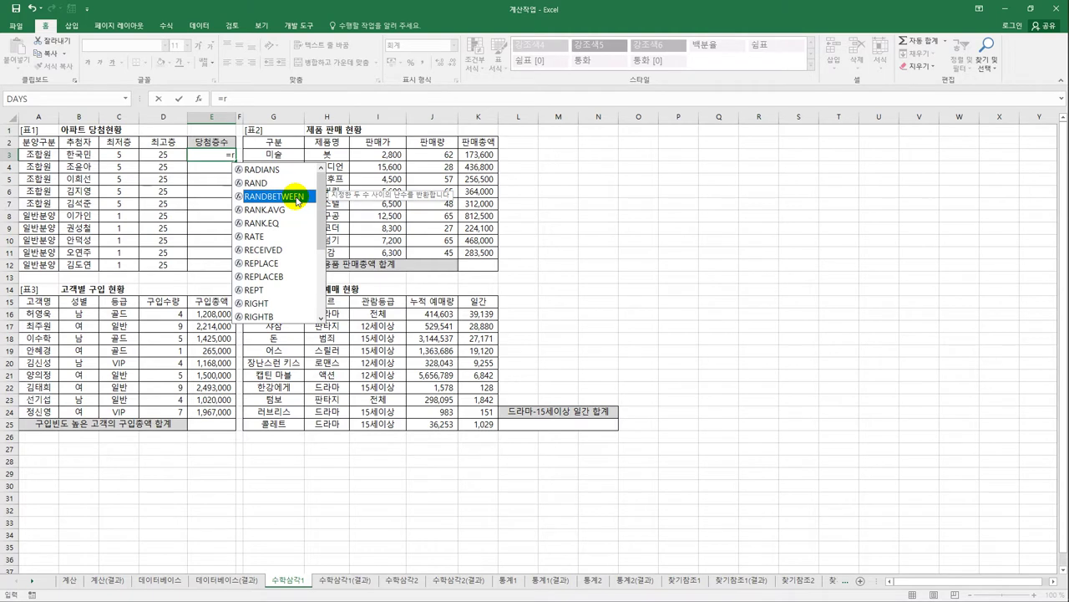
{"action": "double_click", "coordinate": [297, 197]}
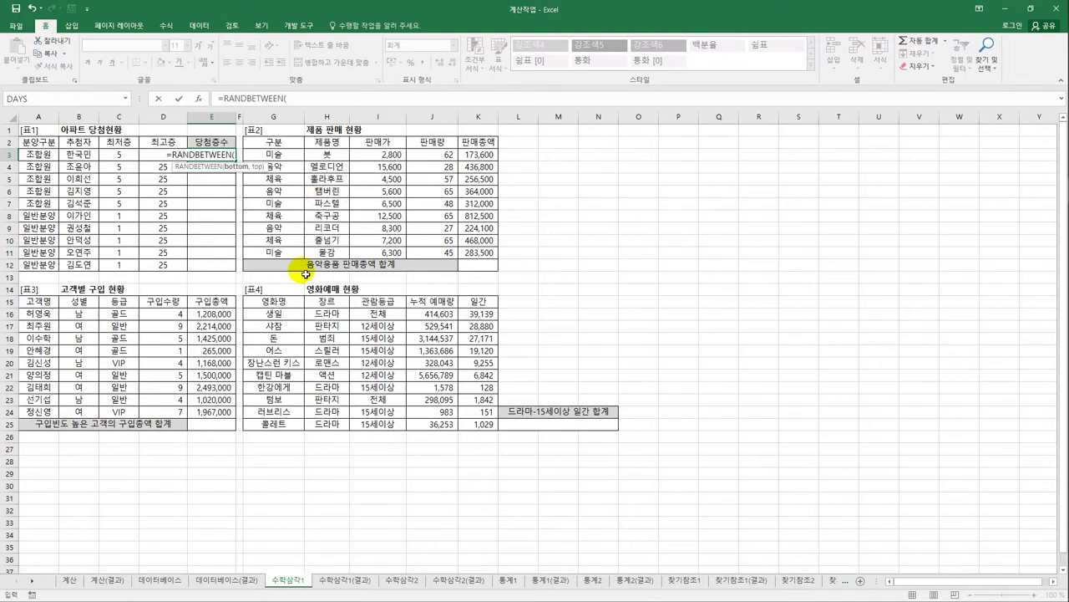
{"action": "left_click", "coordinate": [117, 158]}
{"action": "type", "text": ","}
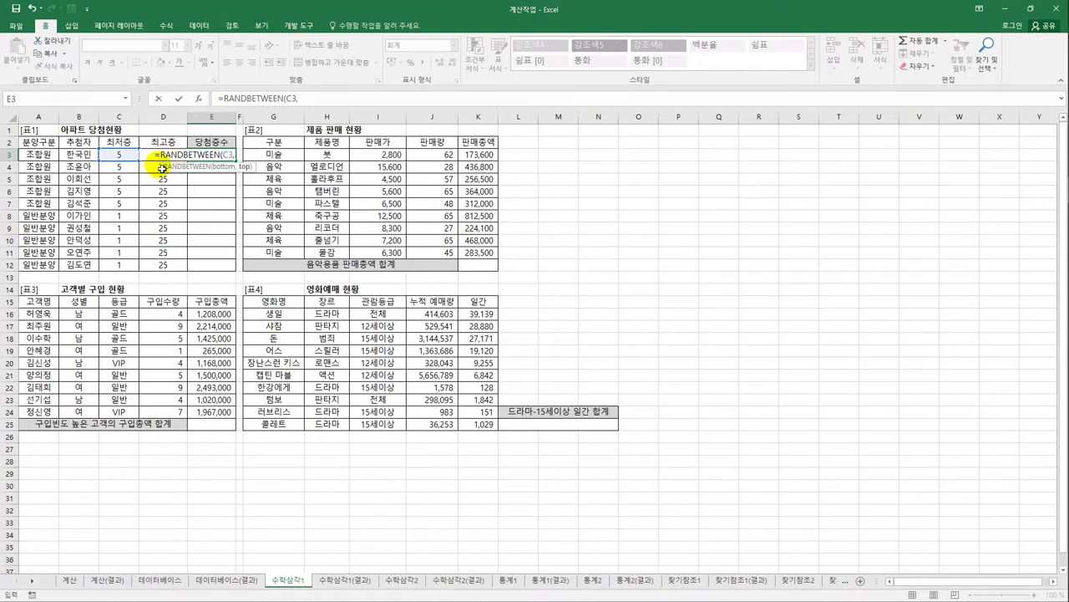
{"action": "key", "text": "Left"}
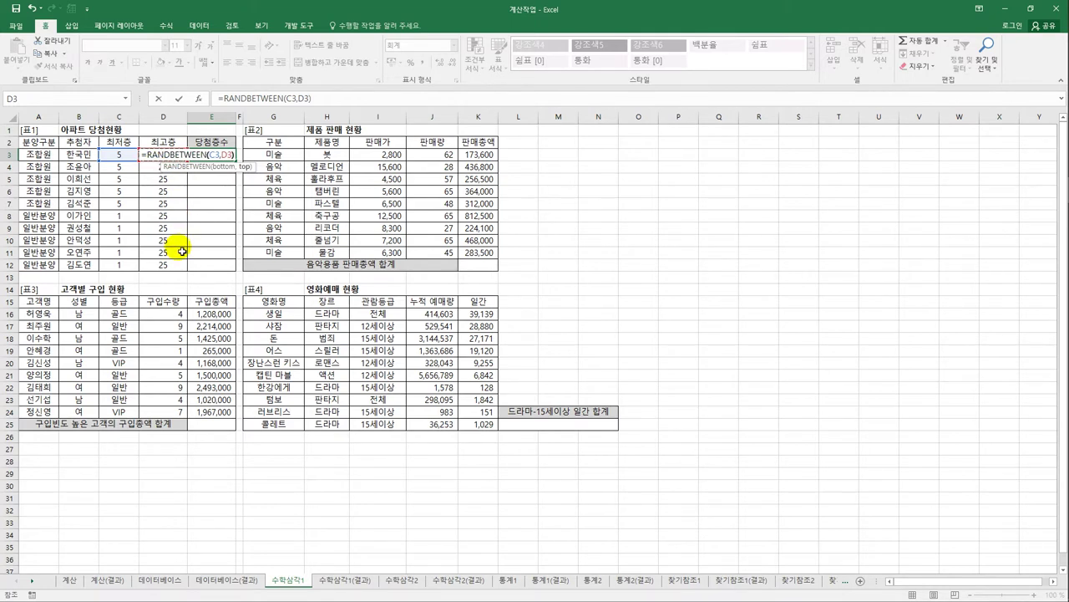
{"action": "type", "text": ")"}
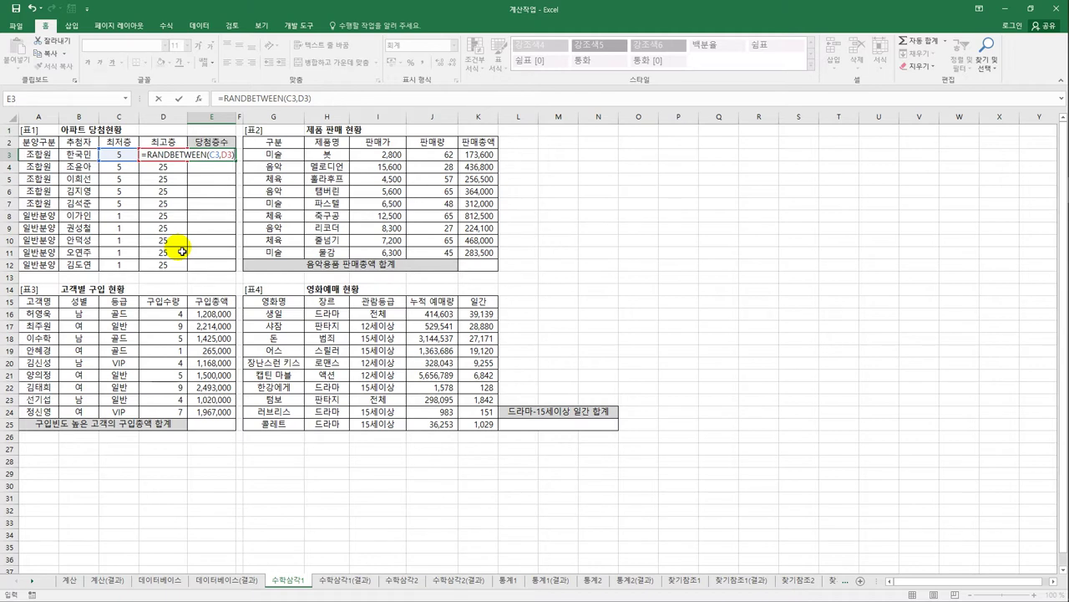
Append the text "층" to the random number in E3 with & and complete the formula
{"action": "type", "text": "&"}
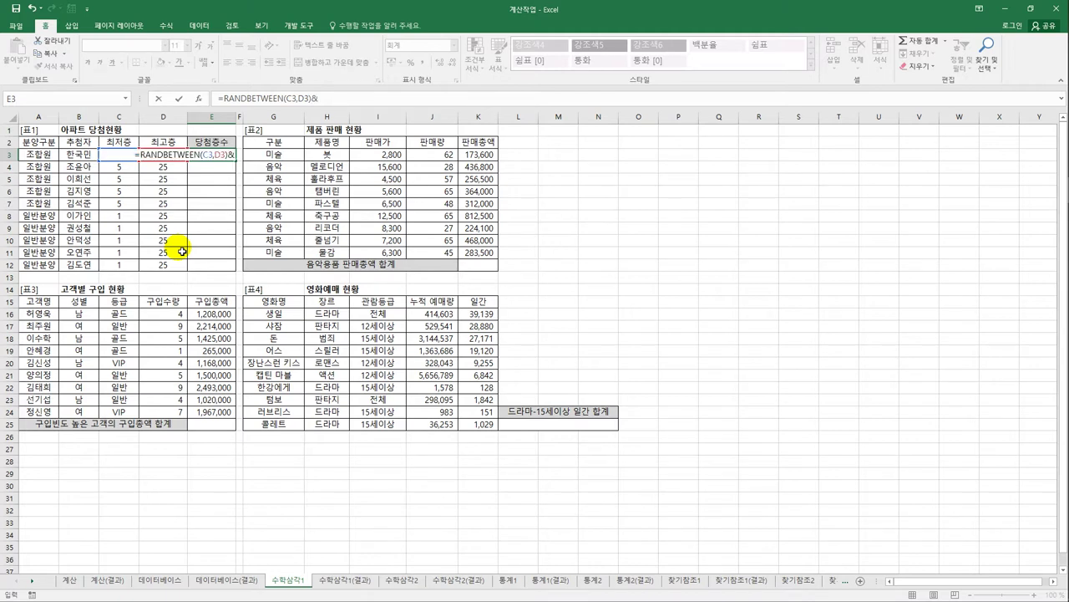
{"action": "type", "text": "\"층"}
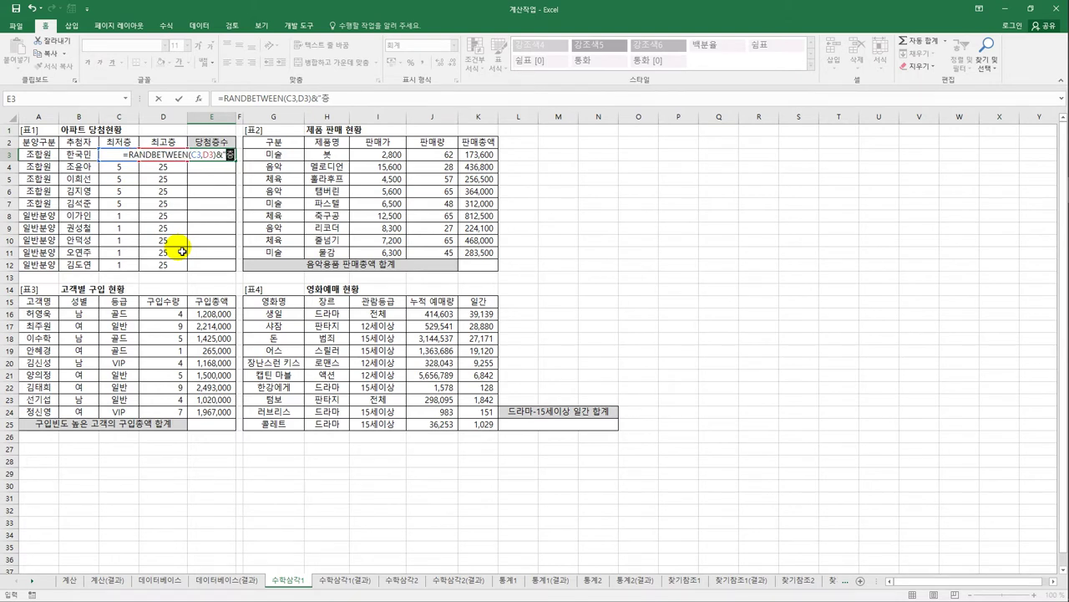
{"action": "type", "text": "\""}
{"action": "key", "text": "Return"}
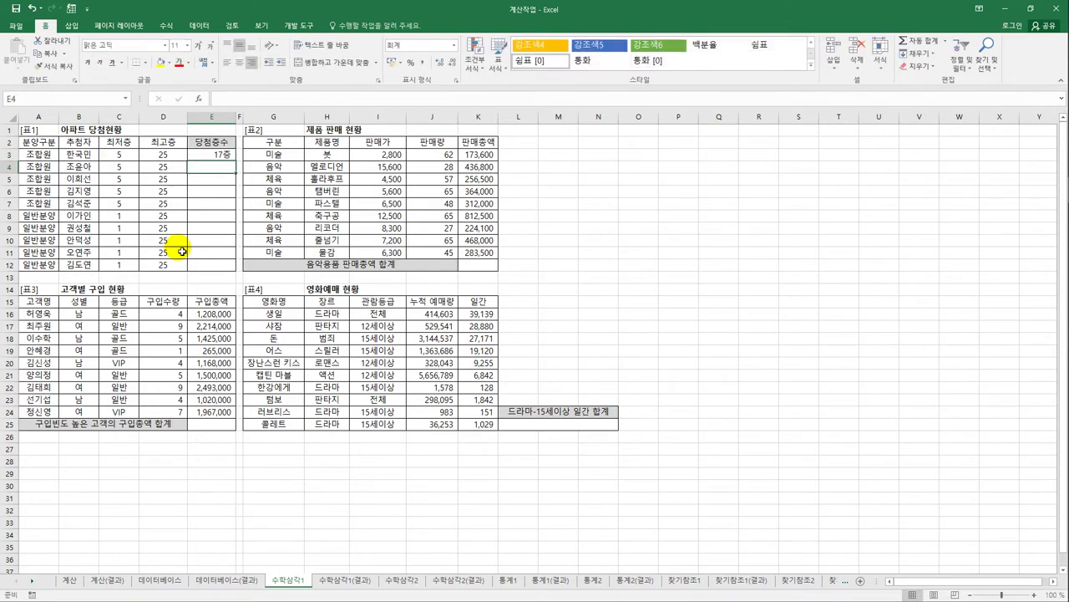
Fill the E3 winning-floor formula down through E12
{"action": "left_click", "coordinate": [209, 155]}
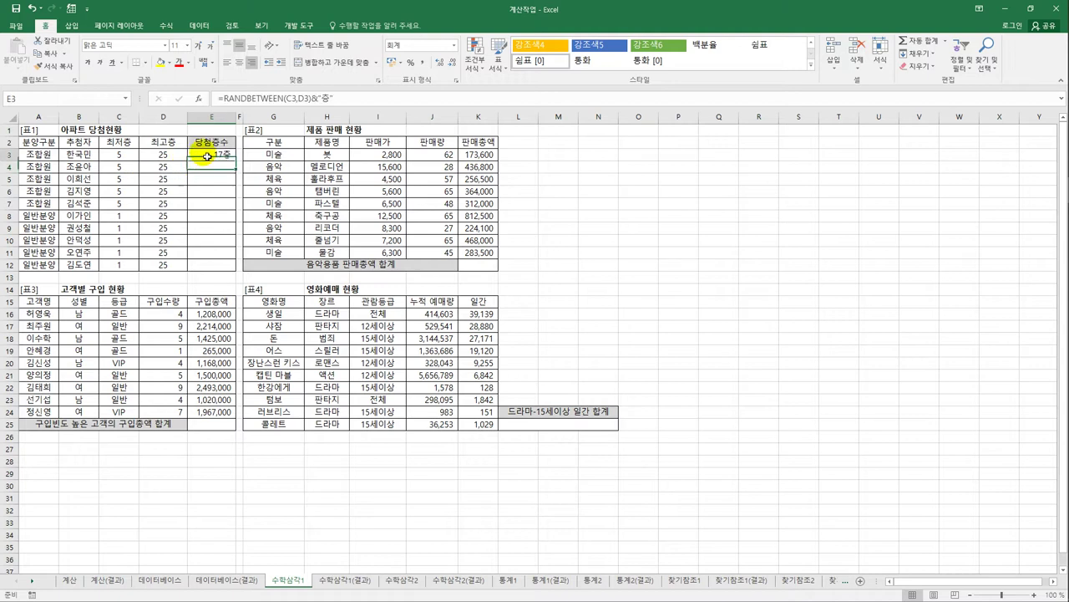
{"action": "left_click_drag", "start_coordinate": [237, 162], "coordinate": [224, 267]}
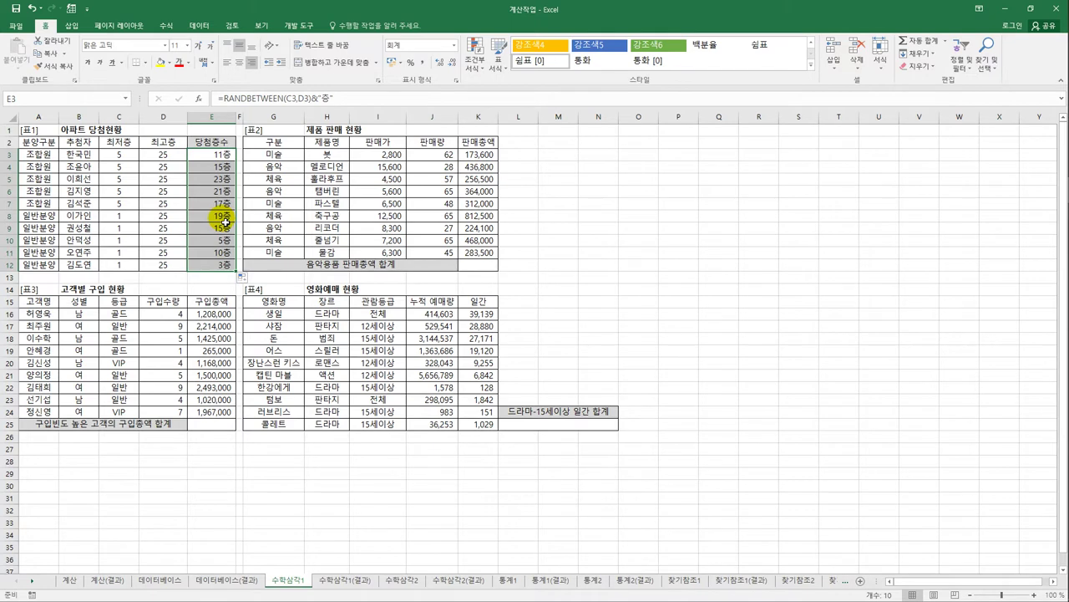
{"action": "left_click", "coordinate": [221, 157]}
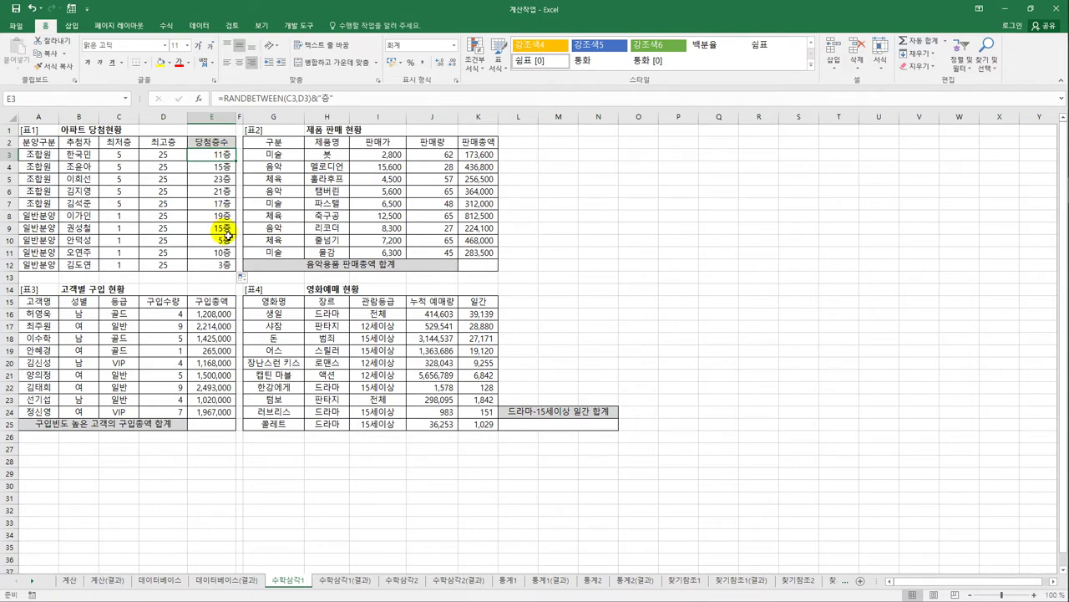
Begin a SUMIF formula in K12 with the category column G3:G11 as the criteria range
{"action": "left_click", "coordinate": [468, 267]}
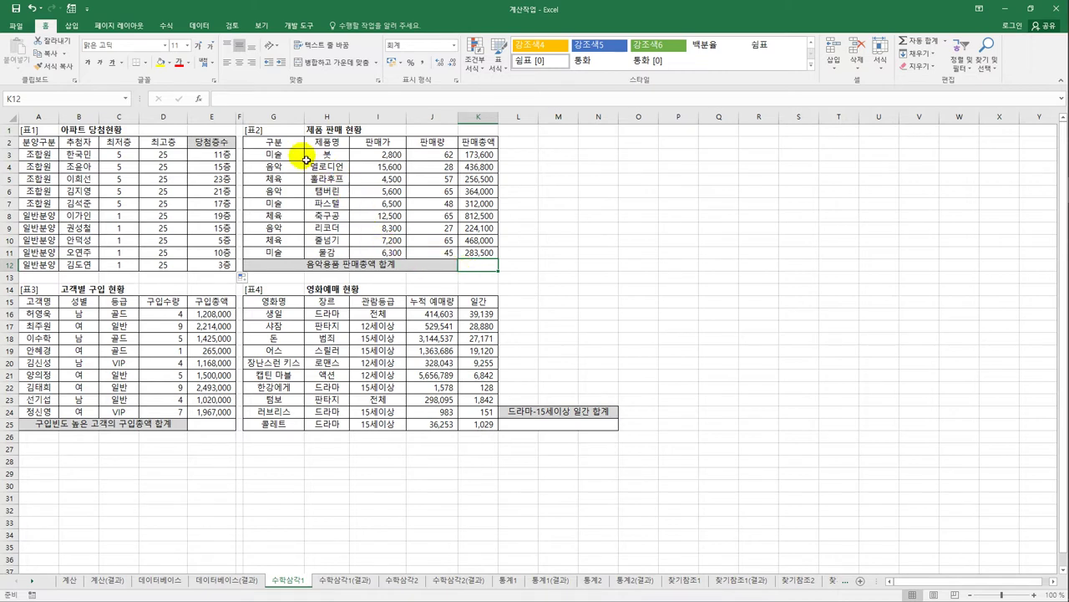
{"action": "left_click_drag", "start_coordinate": [285, 155], "coordinate": [290, 259]}
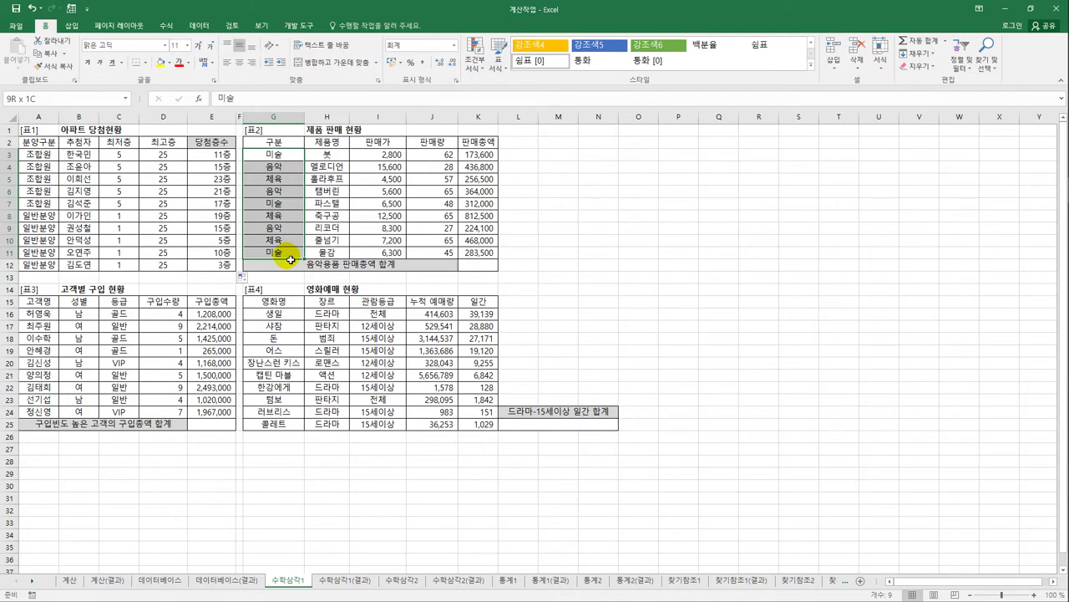
{"action": "left_click_drag", "start_coordinate": [478, 154], "coordinate": [482, 256]}
{"action": "left_click", "coordinate": [482, 264]}
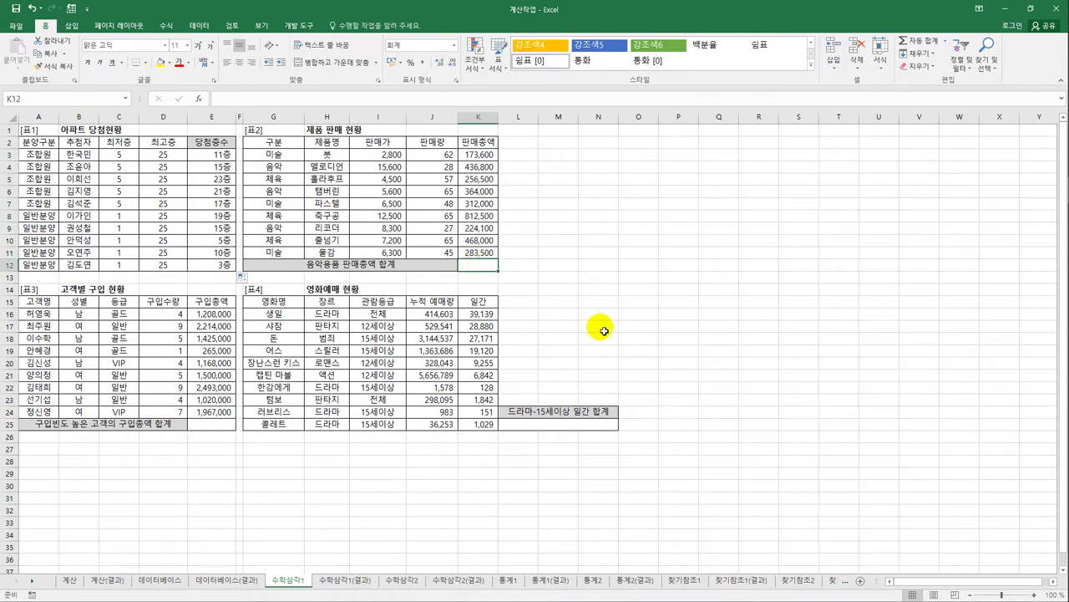
{"action": "type", "text": "="}
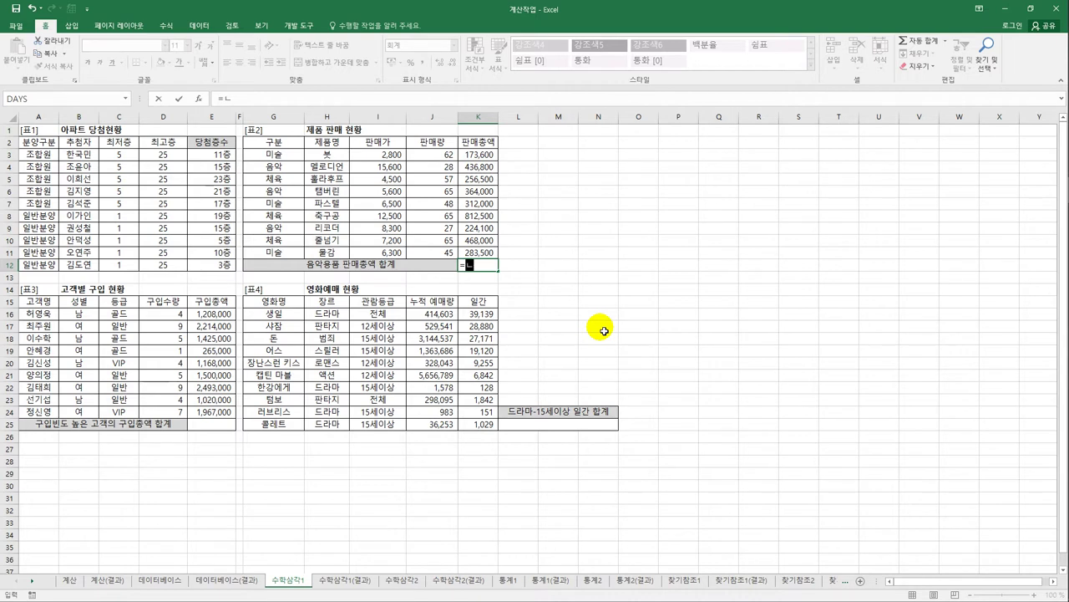
{"action": "type", "text": "su"}
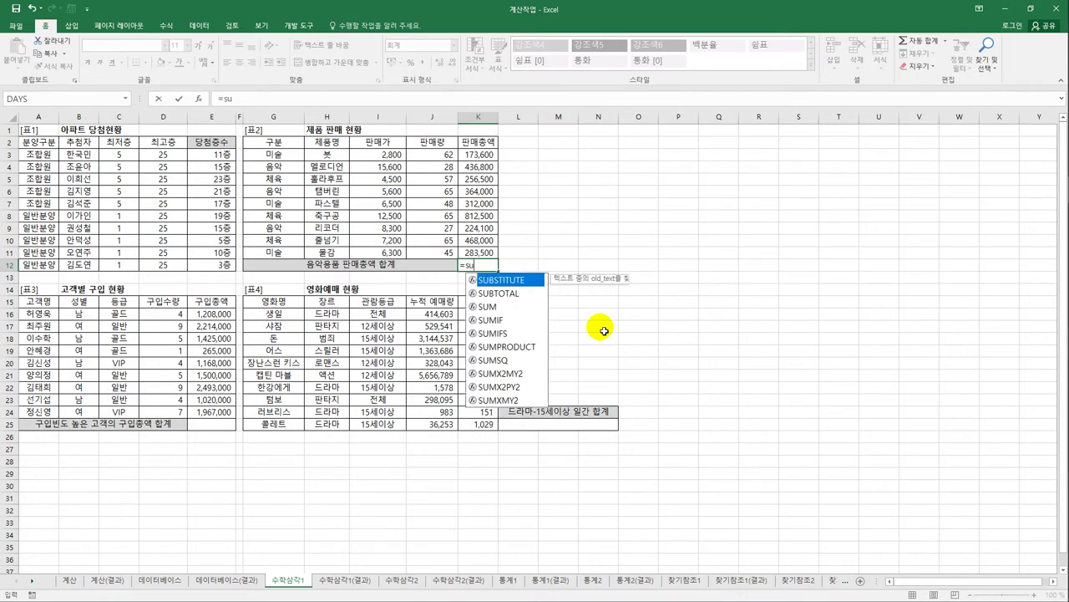
{"action": "type", "text": "mif"}
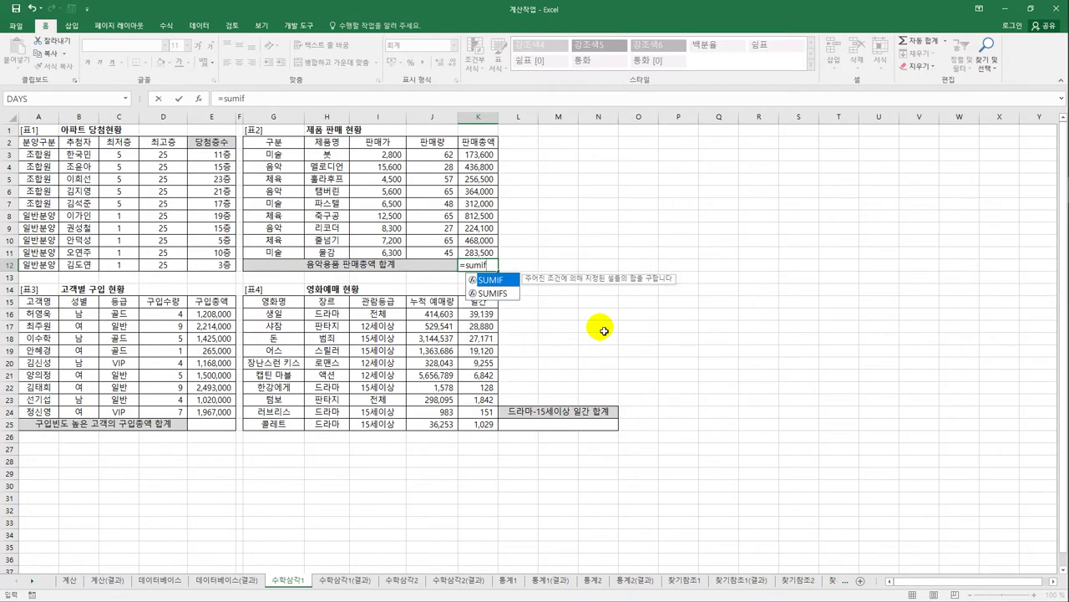
{"action": "key", "text": "Tab"}
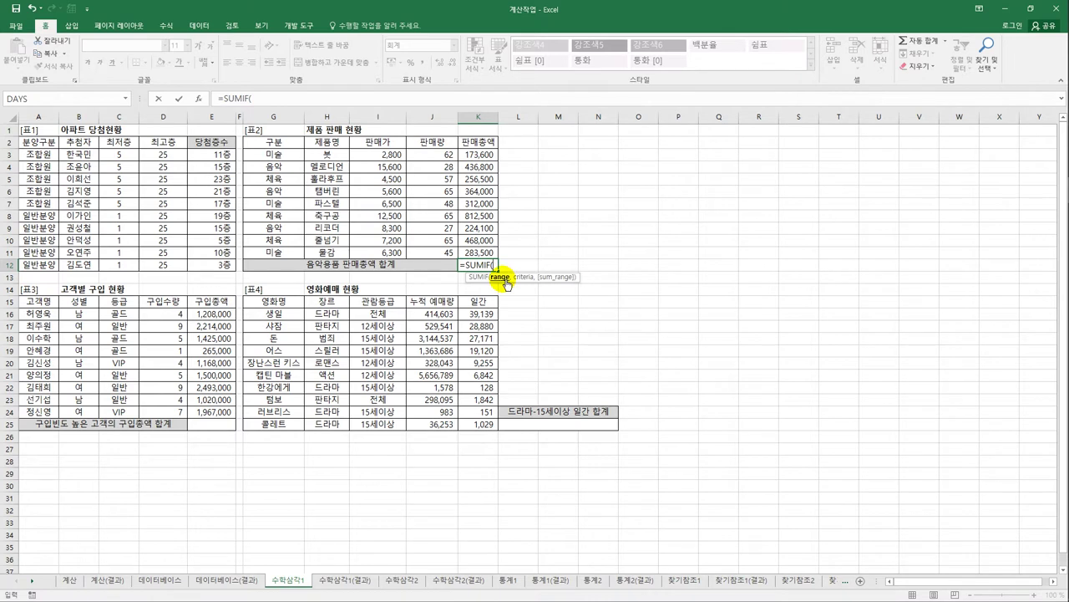
{"action": "left_click_drag", "start_coordinate": [284, 154], "coordinate": [275, 259]}
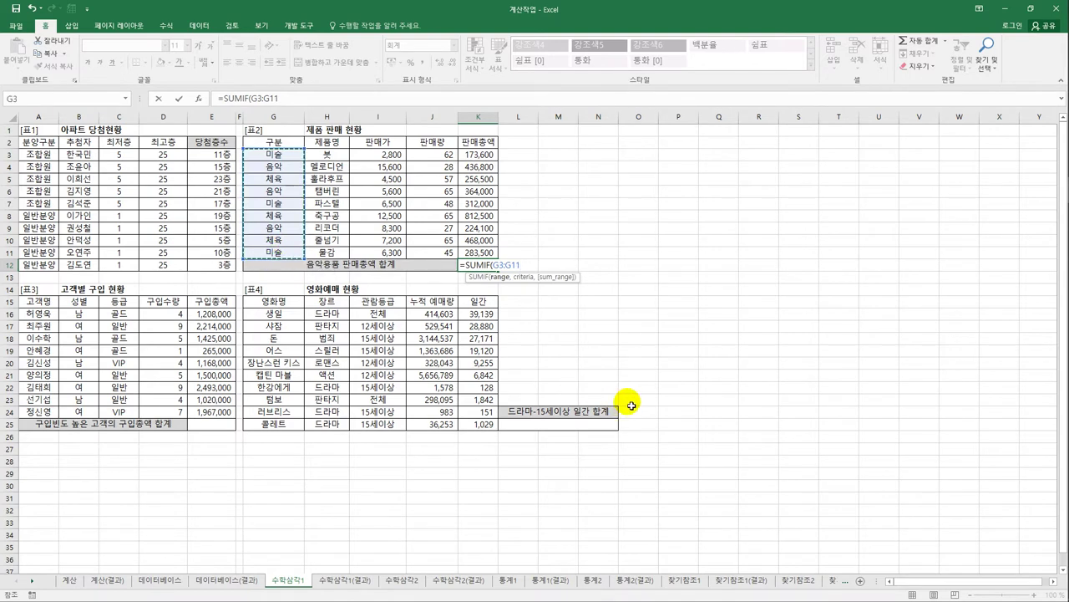
Complete the K12 SUMIF with the criterion "음악" and the sum range K3:K11
{"action": "type", "text": ",\"음악\""}
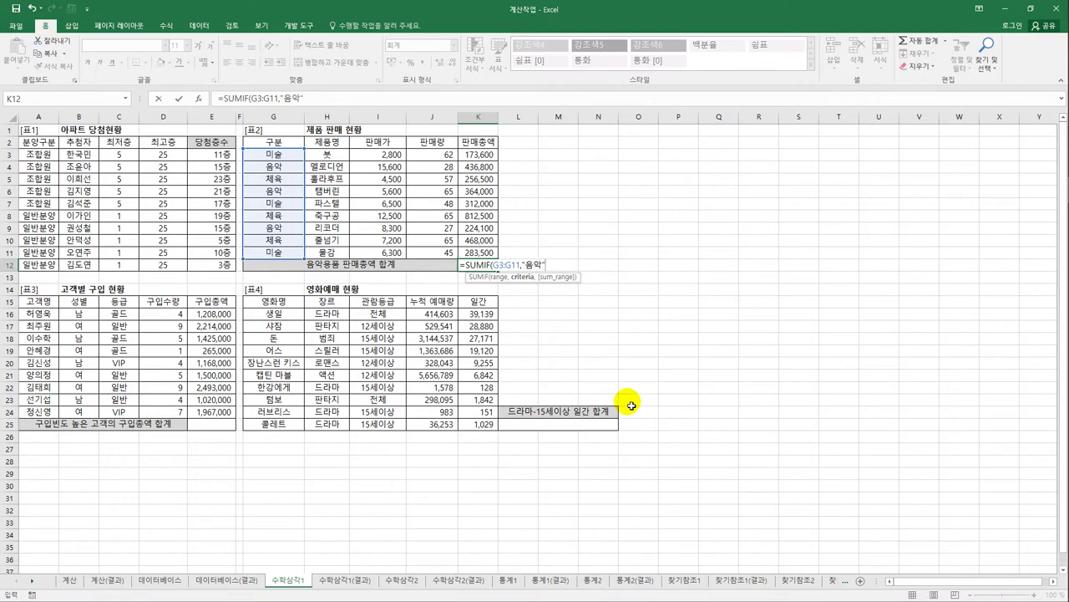
{"action": "type", "text": ","}
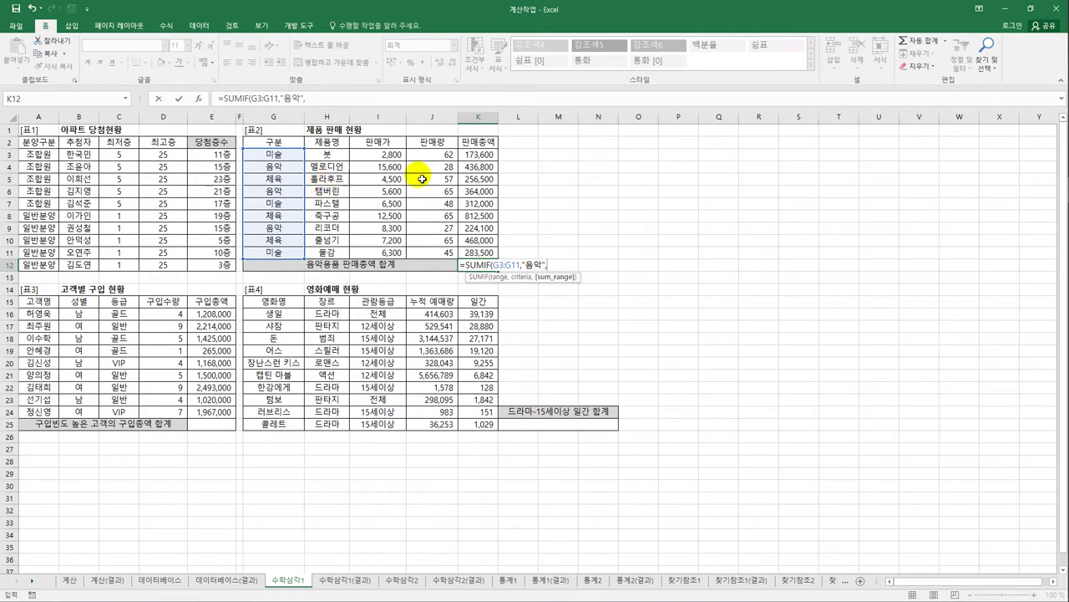
{"action": "left_click_drag", "start_coordinate": [482, 154], "coordinate": [483, 256]}
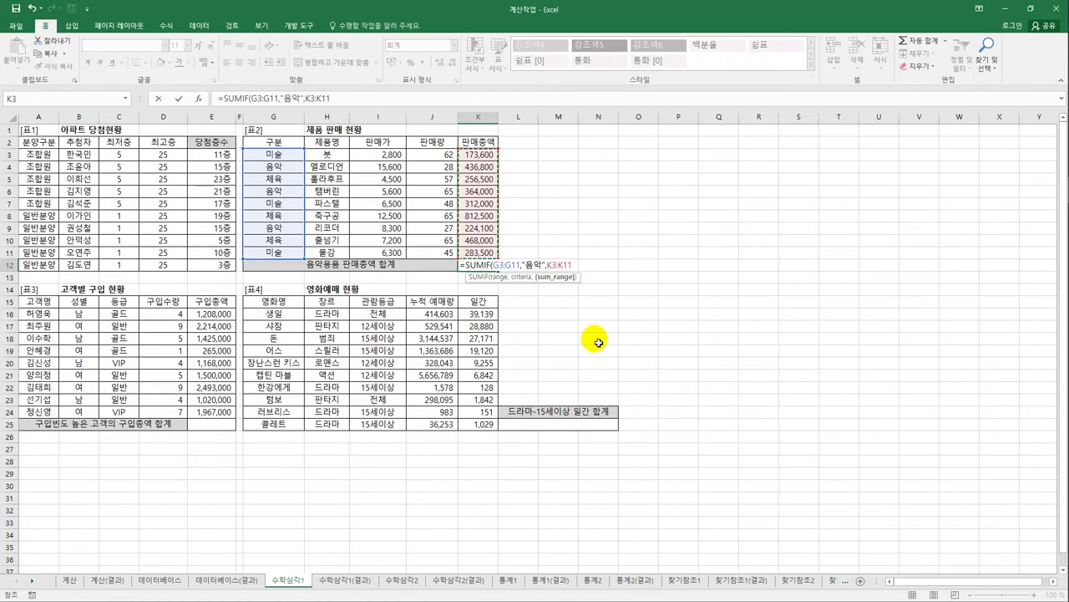
{"action": "key", "text": "ctrl+Return"}
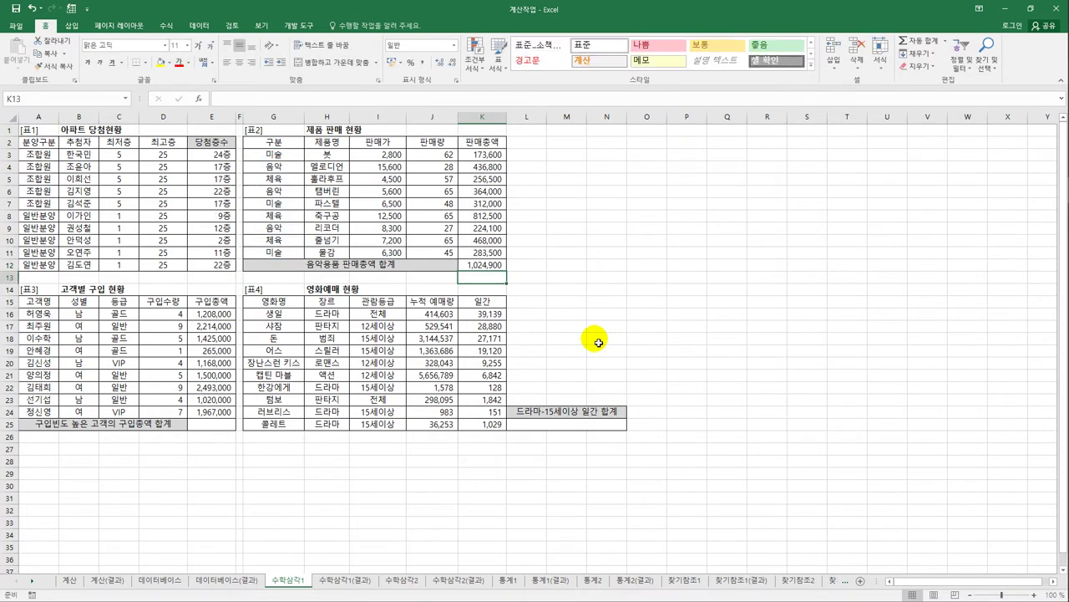
Check the sum of the music product sales in K4, K6 and K9 against the formula cell K12
{"action": "left_click", "coordinate": [481, 167]}
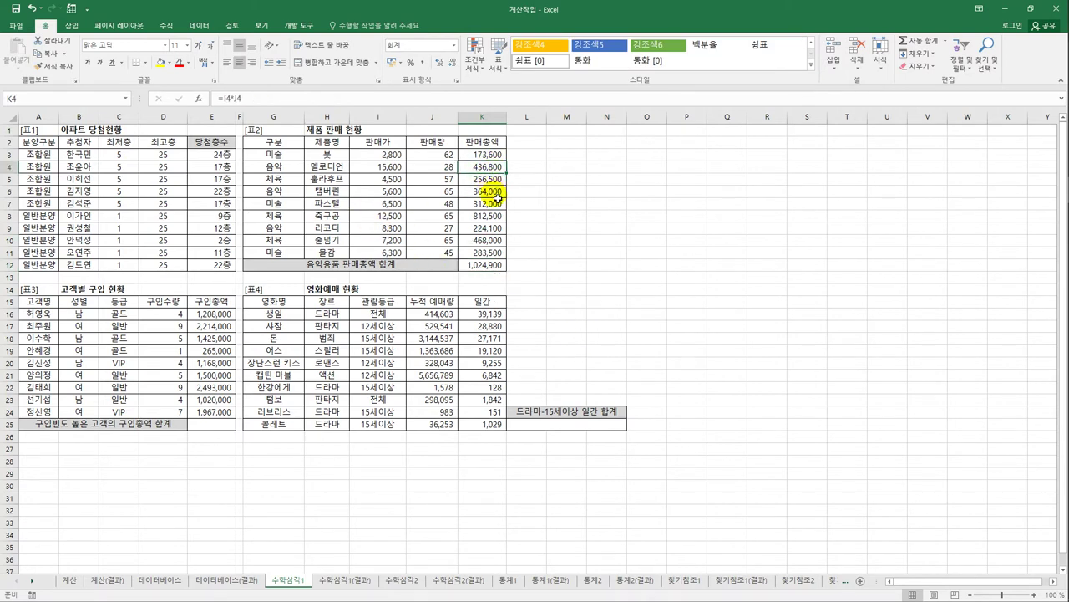
{"action": "left_click", "coordinate": [497, 194], "text": "ctrl"}
{"action": "left_click", "coordinate": [498, 230], "text": "ctrl"}
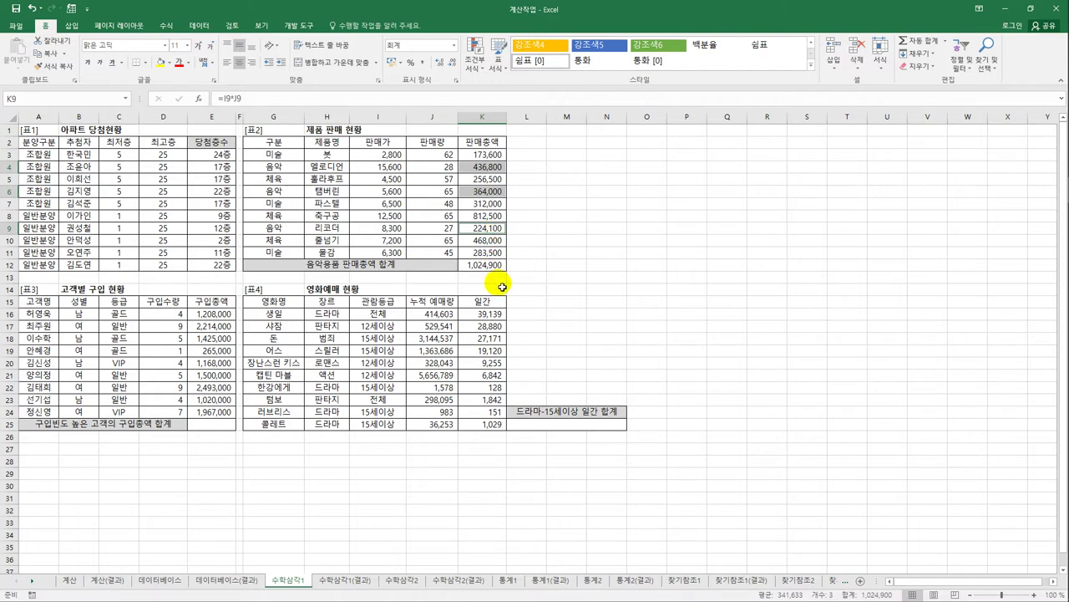
{"action": "left_click", "coordinate": [494, 266]}
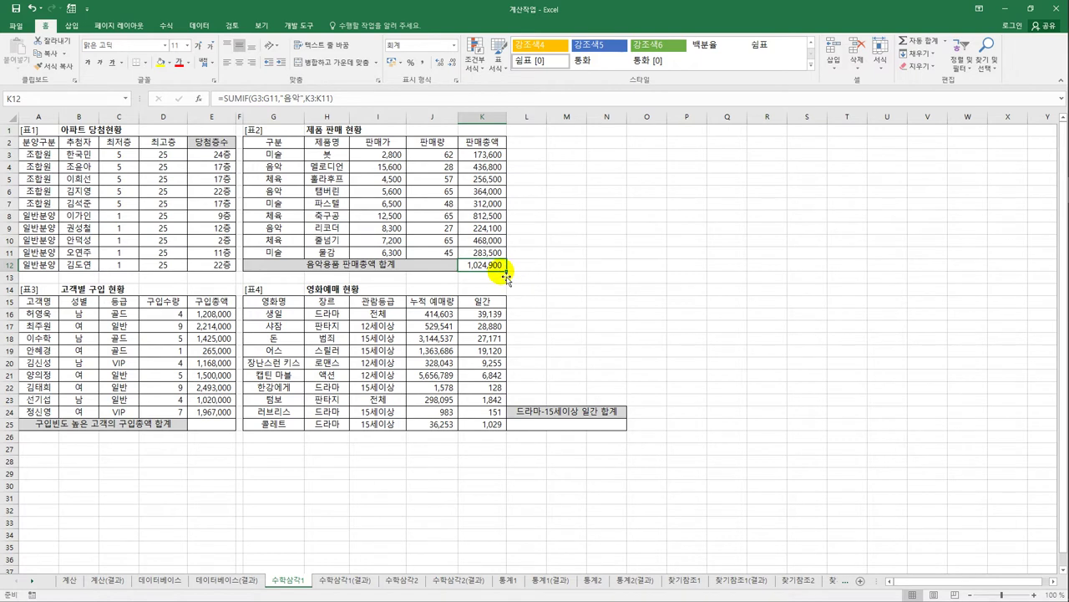
Insert a ROUNDUP function in front of the SUMIF in K12 so it takes the sum as its number
{"action": "left_click", "coordinate": [227, 102]}
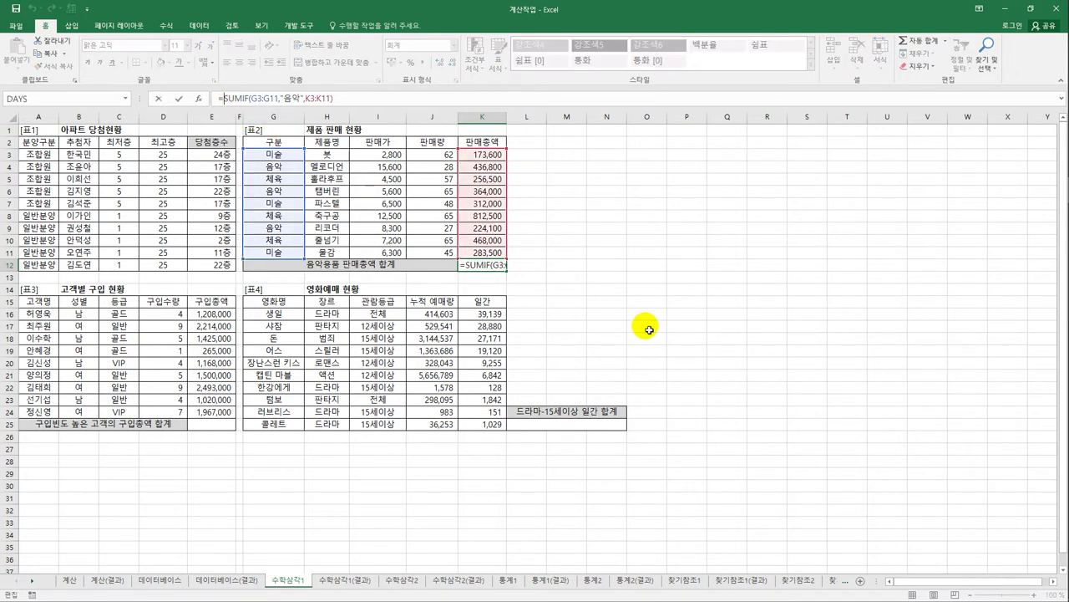
{"action": "type", "text": "ro"}
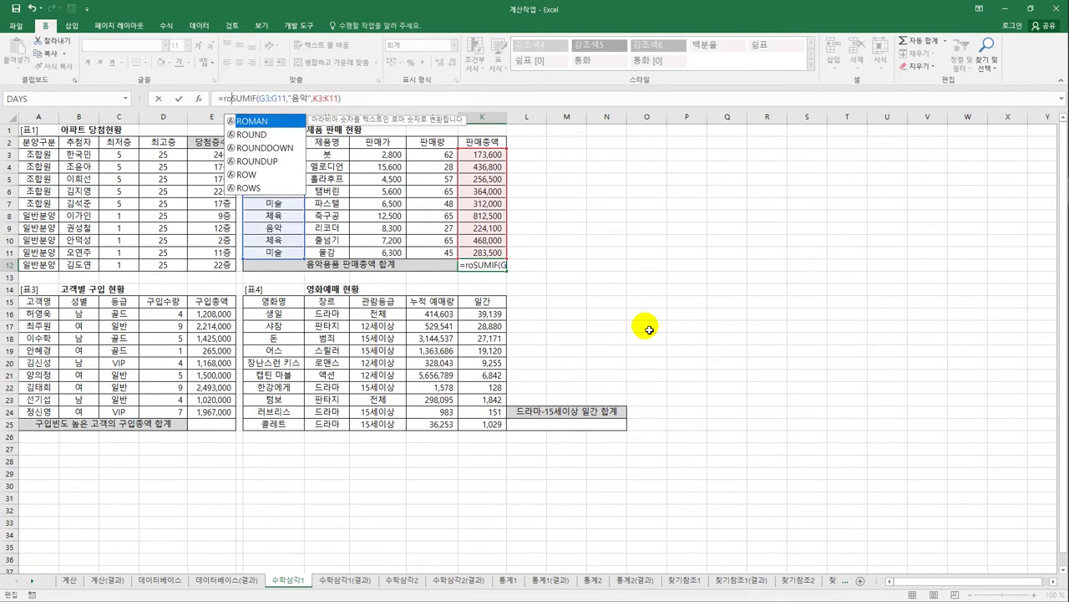
{"action": "left_click", "coordinate": [284, 164]}
{"action": "double_click", "coordinate": [284, 163]}
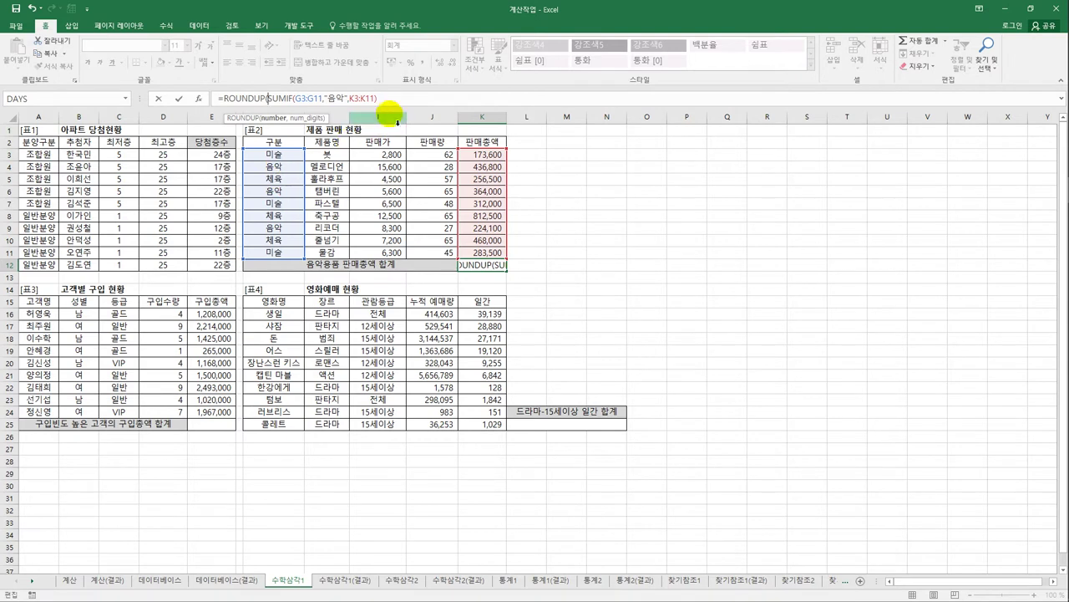
Set the ROUNDUP digits argument in K12 to -3 after the SUMIF and complete the formula
{"action": "left_click", "coordinate": [387, 97]}
{"action": "type", "text": ","}
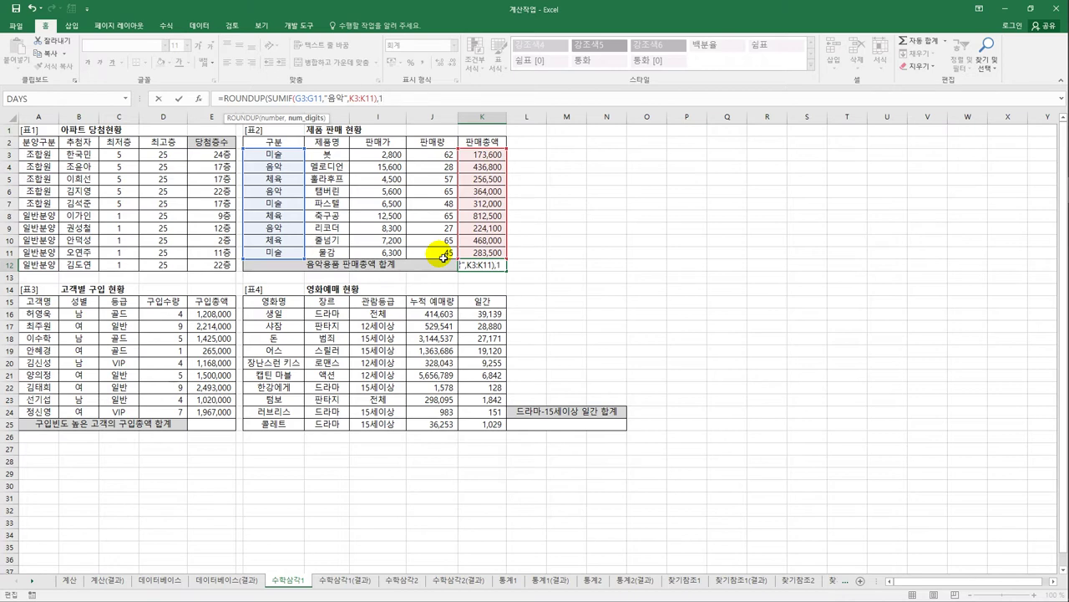
{"action": "type", "text": "2"}
{"action": "key", "text": "BackSpace"}
{"action": "type", "text": "3"}
{"action": "key", "text": "BackSpace"}
{"action": "key", "text": "BackSpace"}
{"action": "type", "text": "3)"}
{"action": "key", "text": "Return"}
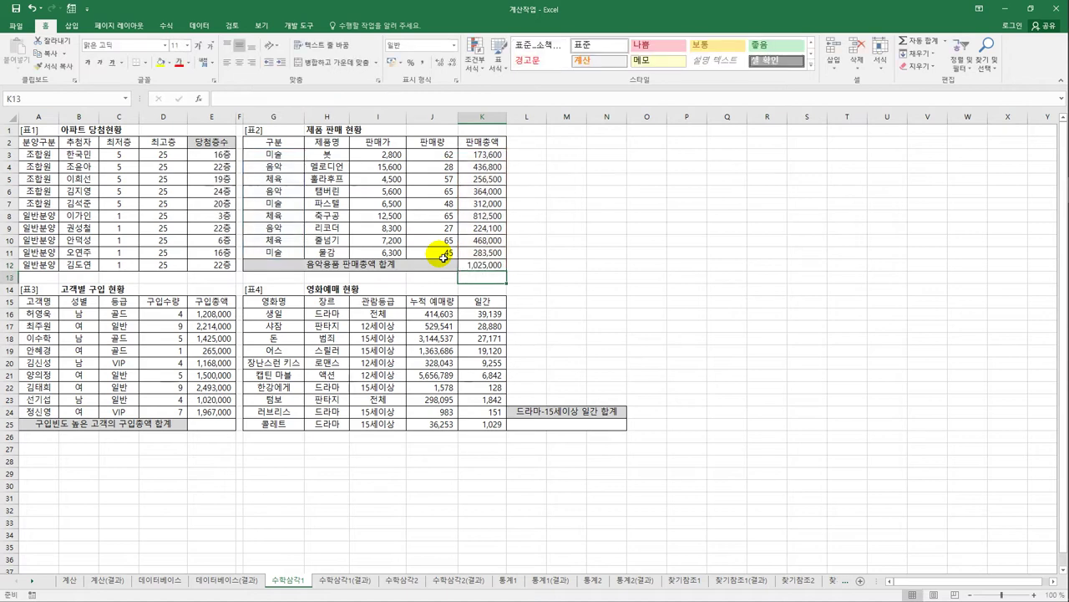
{"action": "key", "text": "Up"}
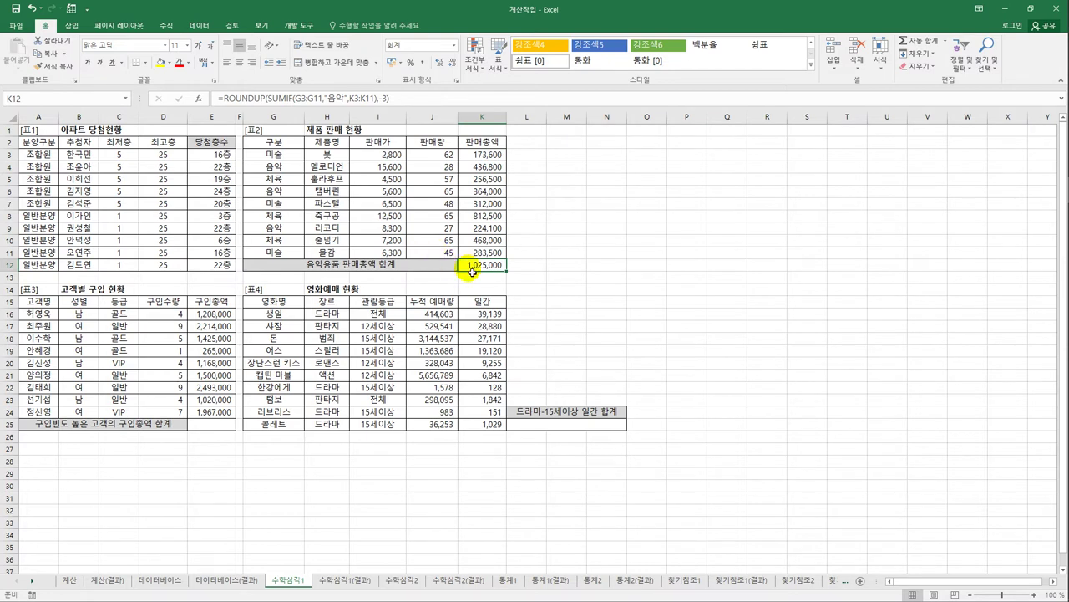
Enter a MODE formula in E25 that finds the most frequent purchase quantity in D16:D24
{"action": "left_click", "coordinate": [216, 428]}
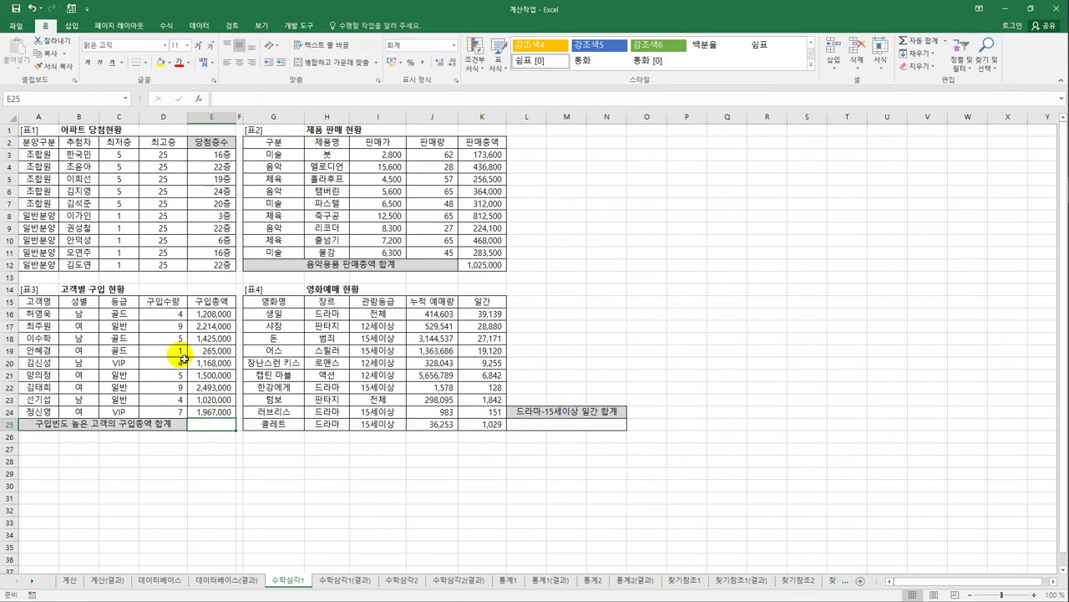
{"action": "left_click_drag", "start_coordinate": [170, 316], "coordinate": [172, 412]}
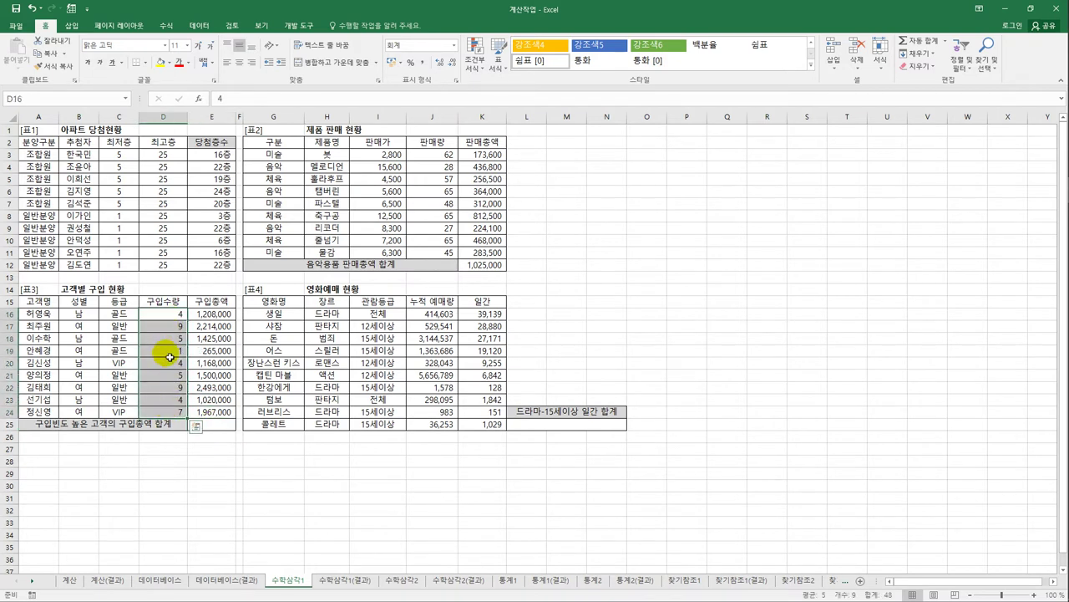
{"action": "left_click", "coordinate": [211, 426]}
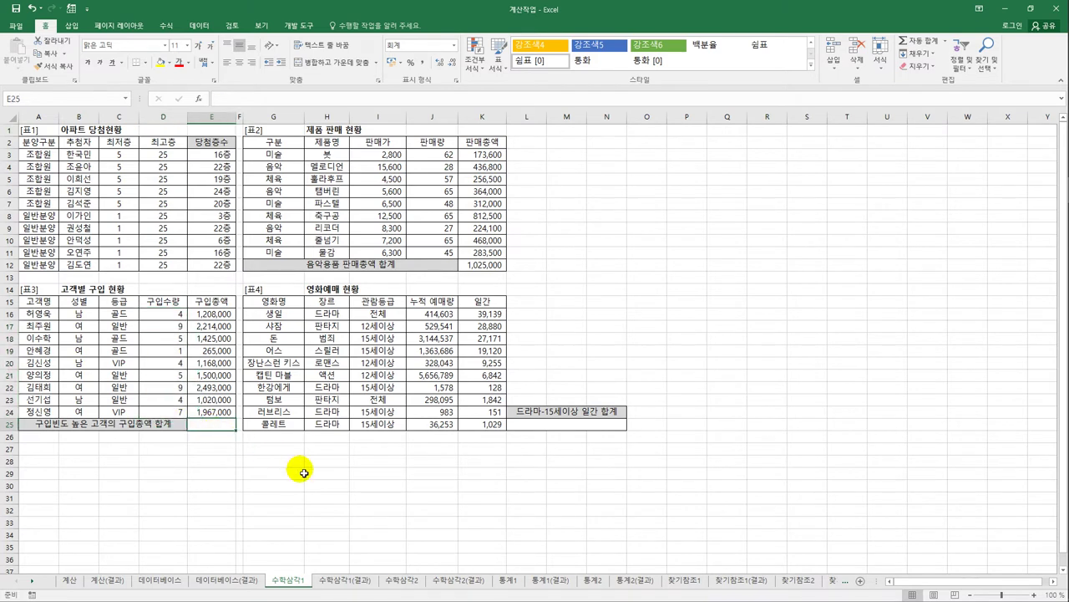
{"action": "type", "text": "=mo"}
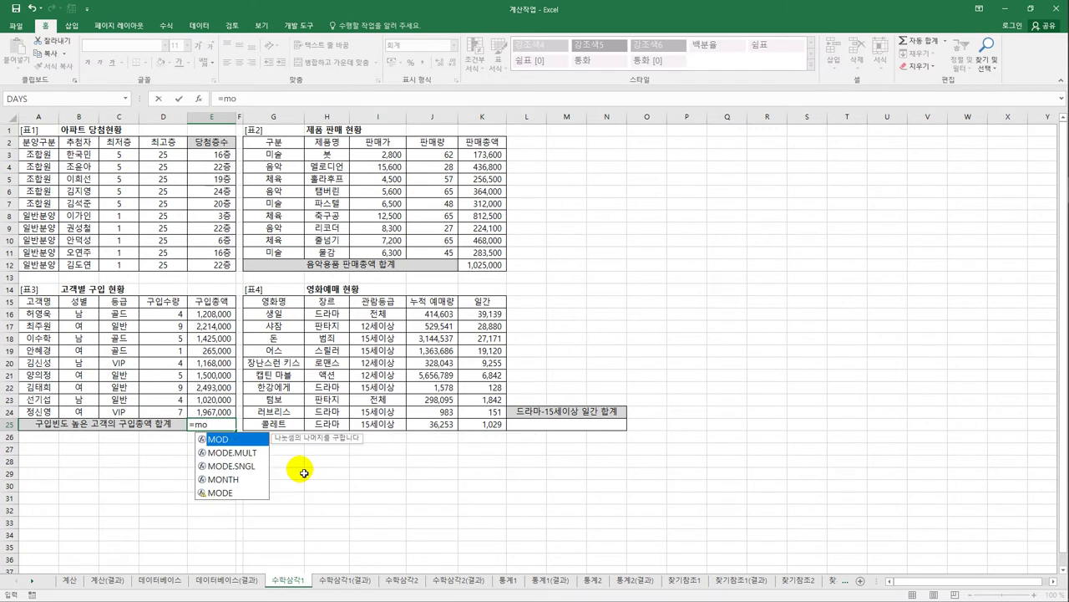
{"action": "left_click", "coordinate": [221, 492]}
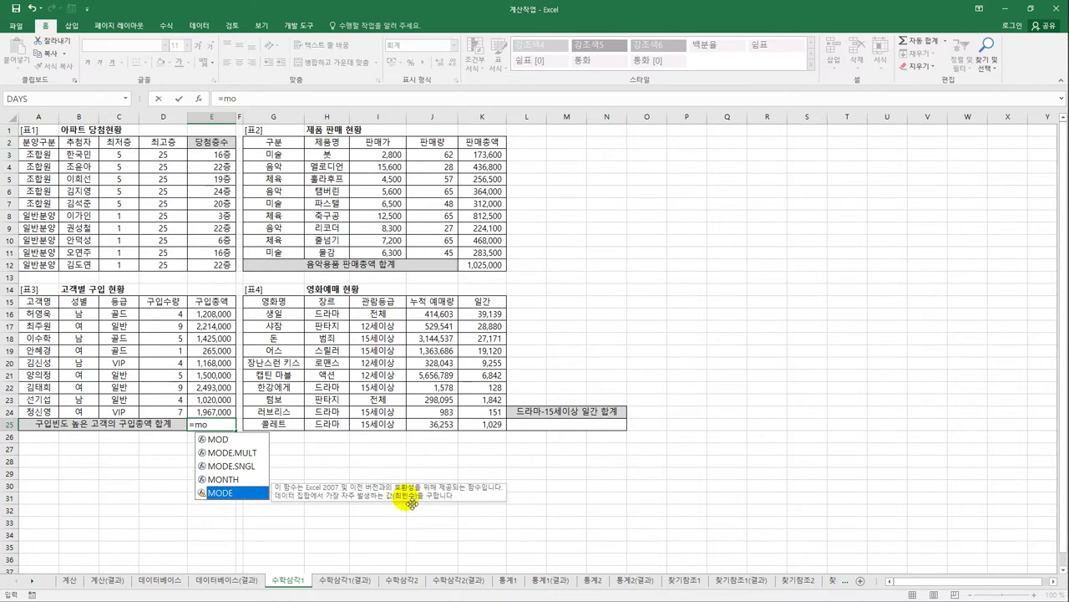
{"action": "key", "text": "Tab"}
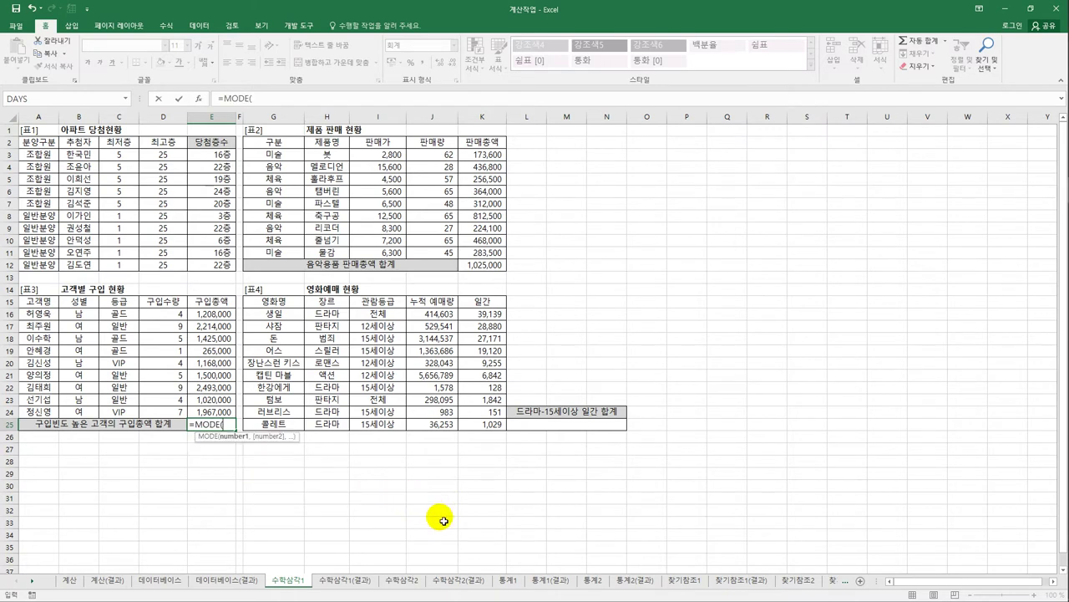
{"action": "left_click_drag", "start_coordinate": [175, 314], "coordinate": [172, 411]}
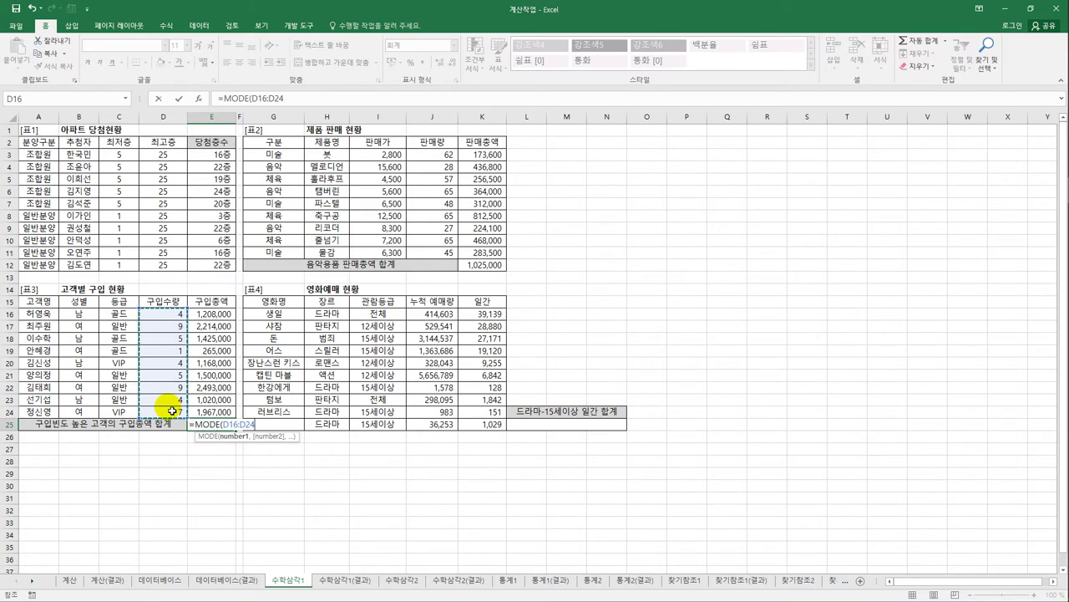
{"action": "type", "text": ")"}
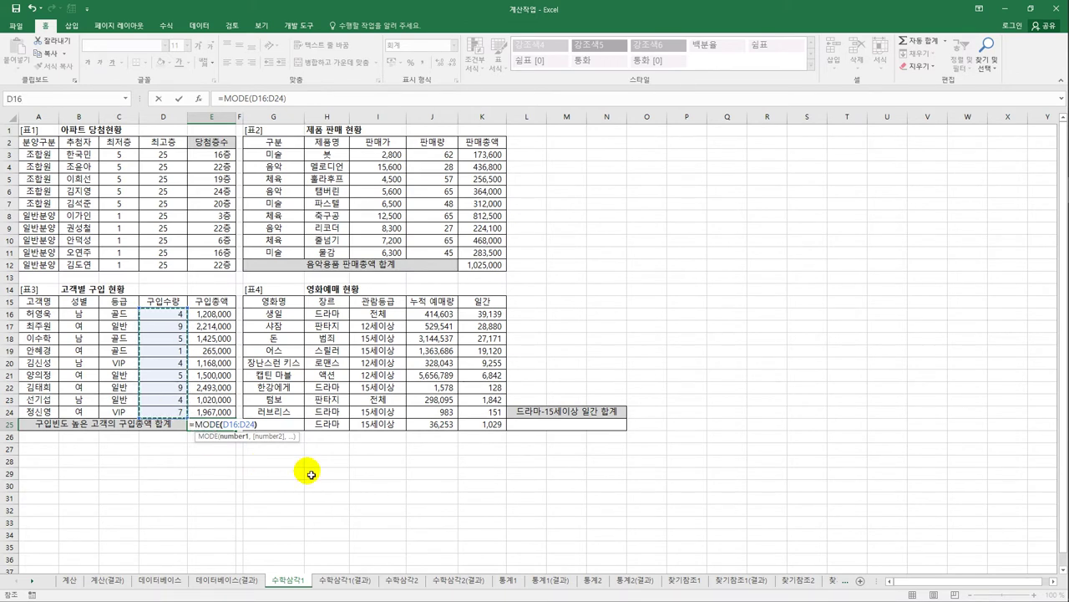
{"action": "key", "text": "ctrl+Return"}
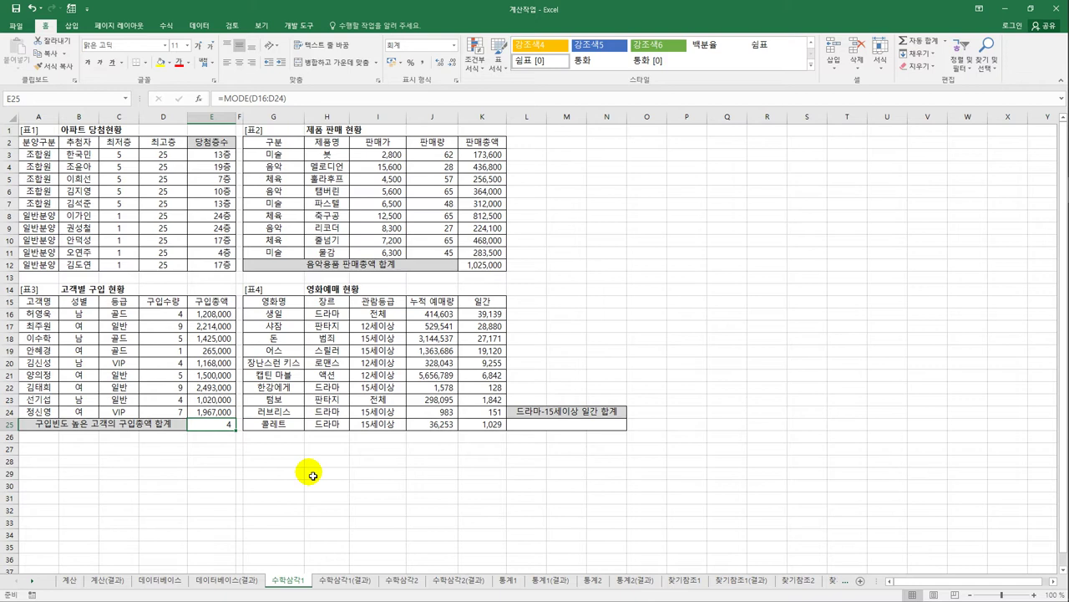
Insert a SUMIF in front of the MODE in E25, with range D16:D24 and the MODE result as its criterion
{"action": "left_click", "coordinate": [171, 317]}
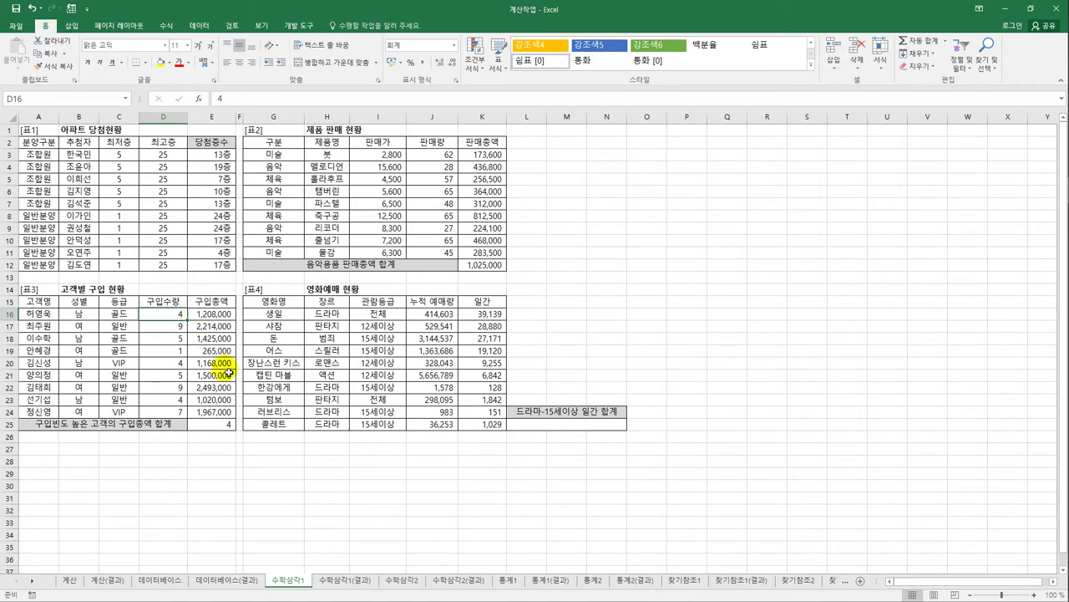
{"action": "left_click", "coordinate": [222, 424]}
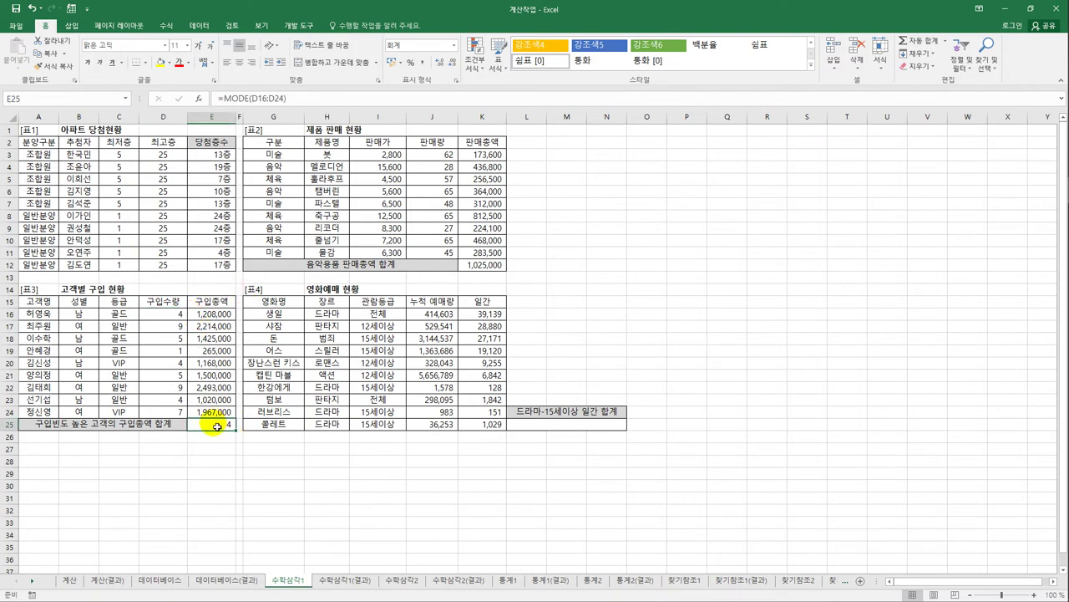
{"action": "left_click", "coordinate": [228, 99]}
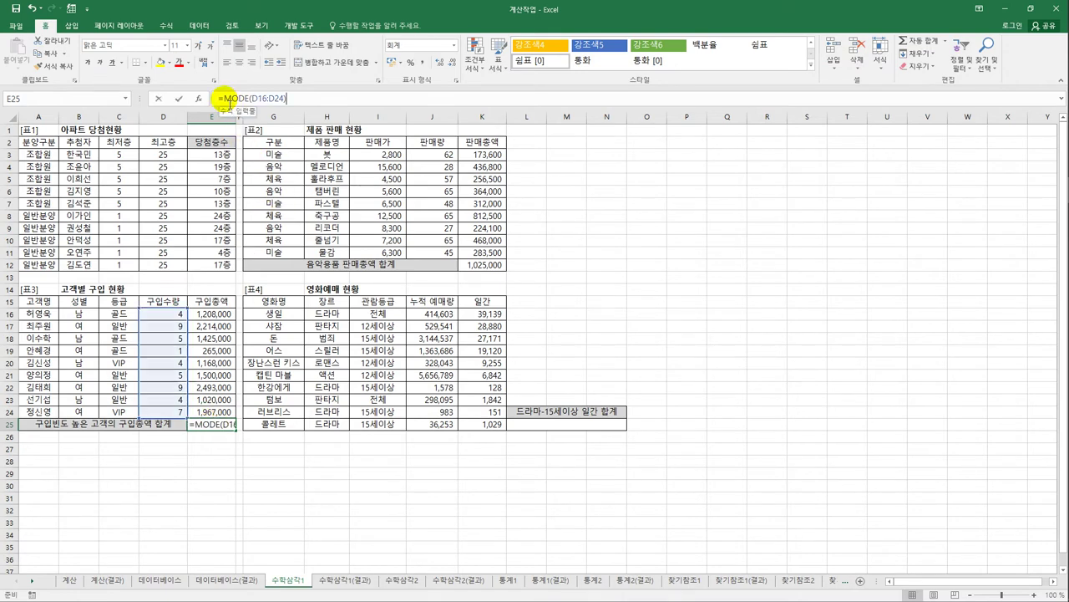
{"action": "type", "text": "sum"}
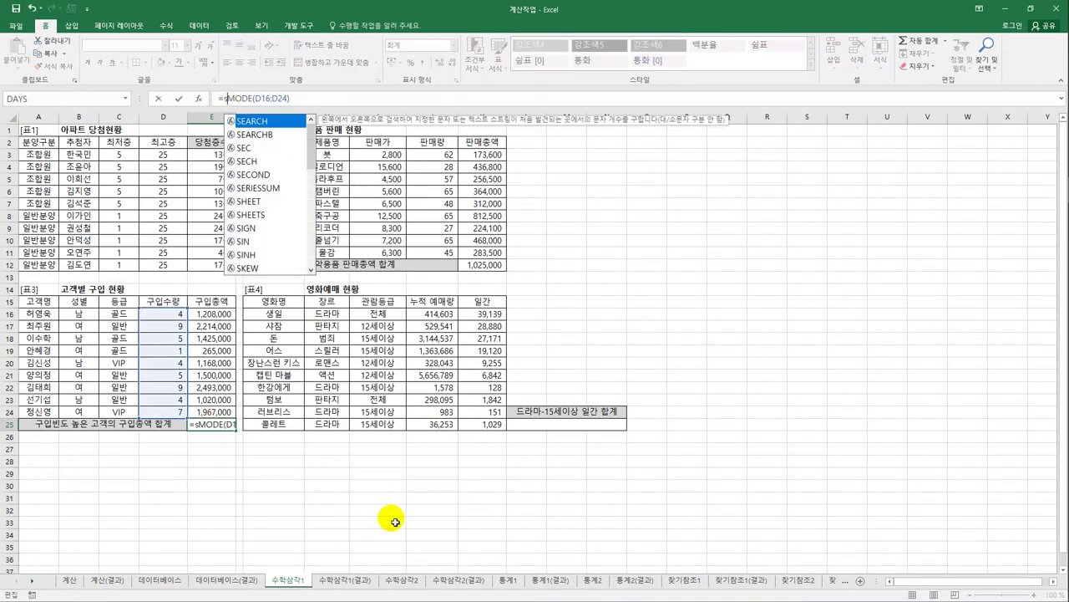
{"action": "type", "text": "if"}
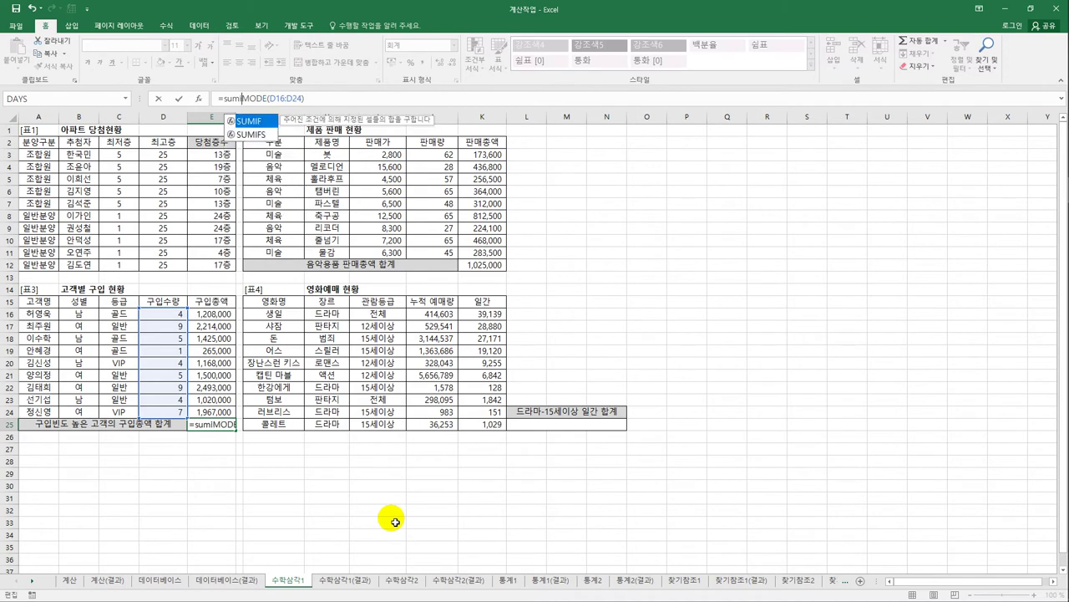
{"action": "key", "text": "Tab"}
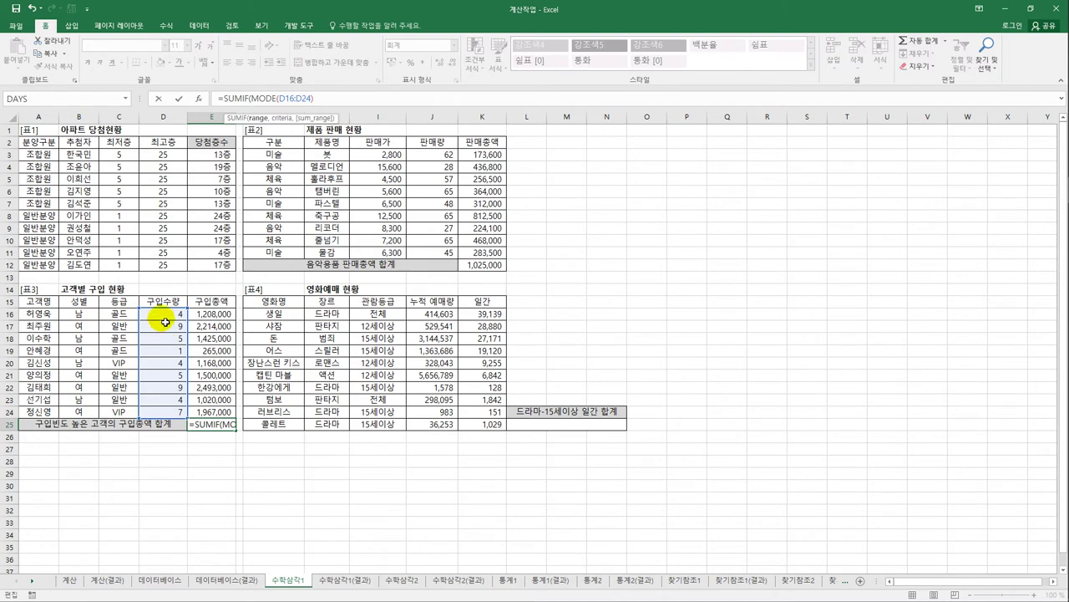
{"action": "left_click_drag", "start_coordinate": [163, 313], "coordinate": [169, 411]}
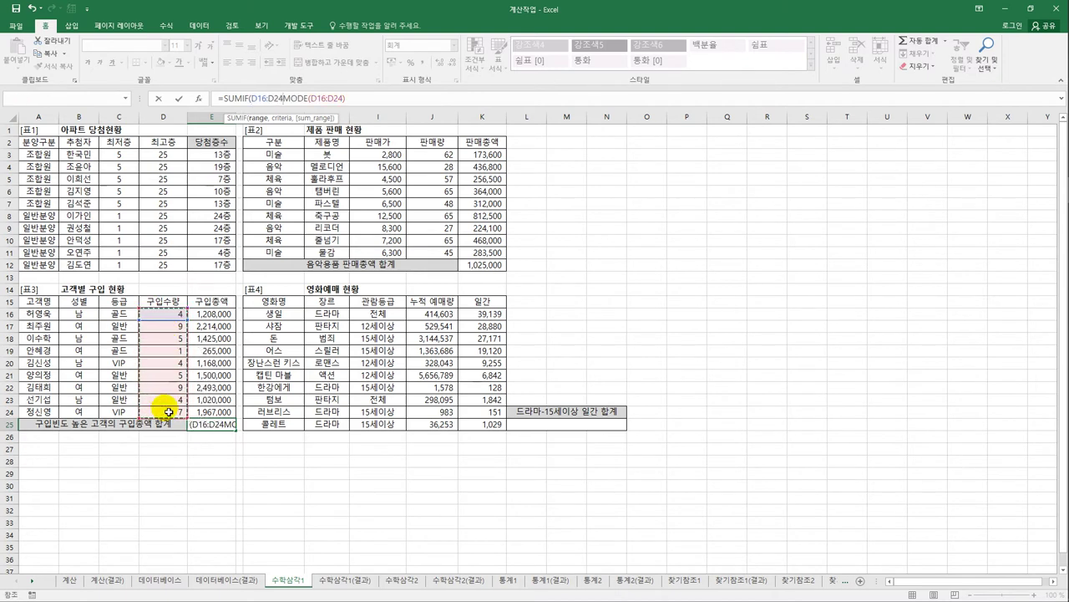
{"action": "type", "text": ","}
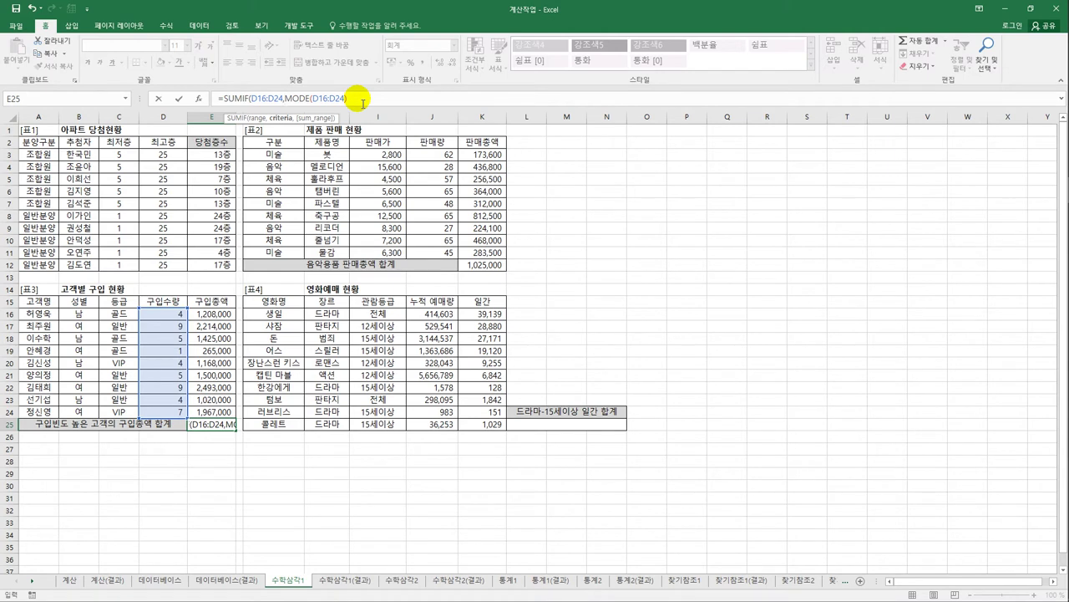
Add the sum range E16:E24 to the SUMIF in E25 and complete the formula
{"action": "type", "text": ","}
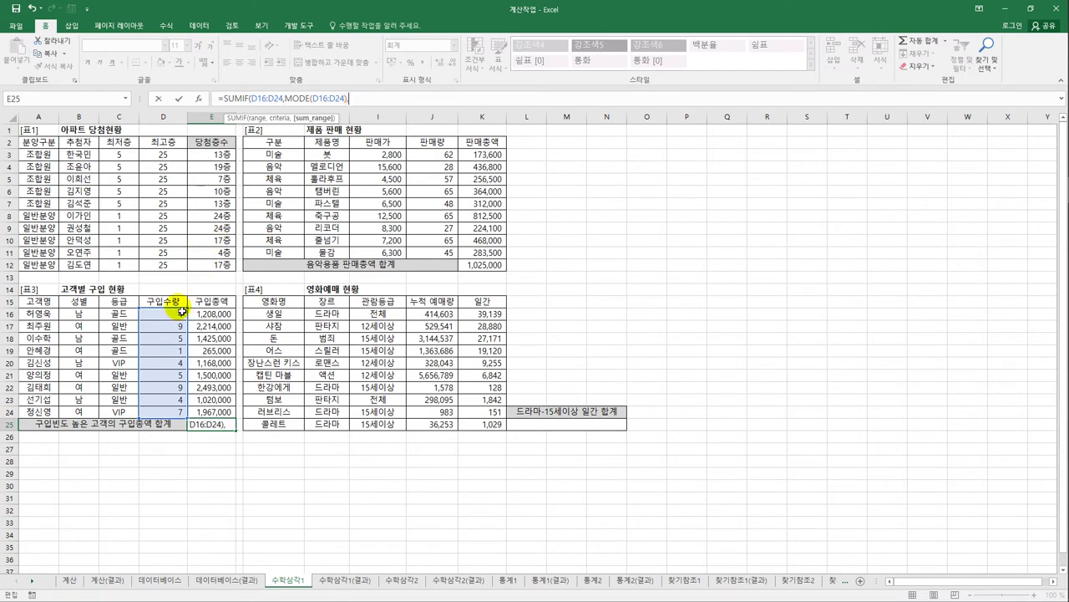
{"action": "left_click_drag", "start_coordinate": [214, 314], "coordinate": [221, 412]}
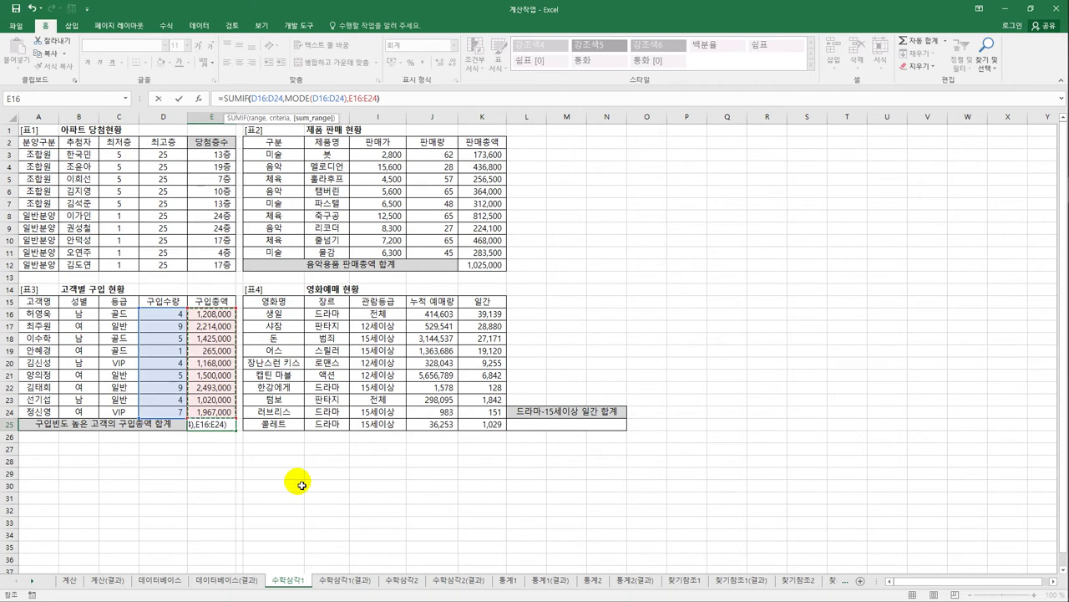
{"action": "key", "text": "ctrl+Return"}
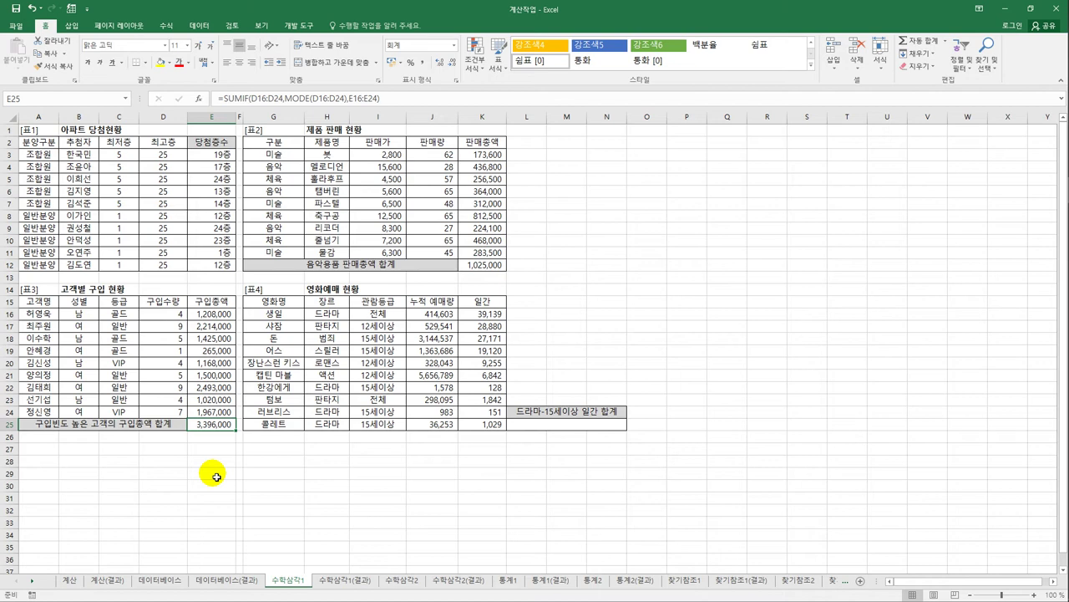
Examine the genre, rating and daily columns of 표4 for the rows matching both 드라마 and 15세이상
{"action": "left_click", "coordinate": [556, 432]}
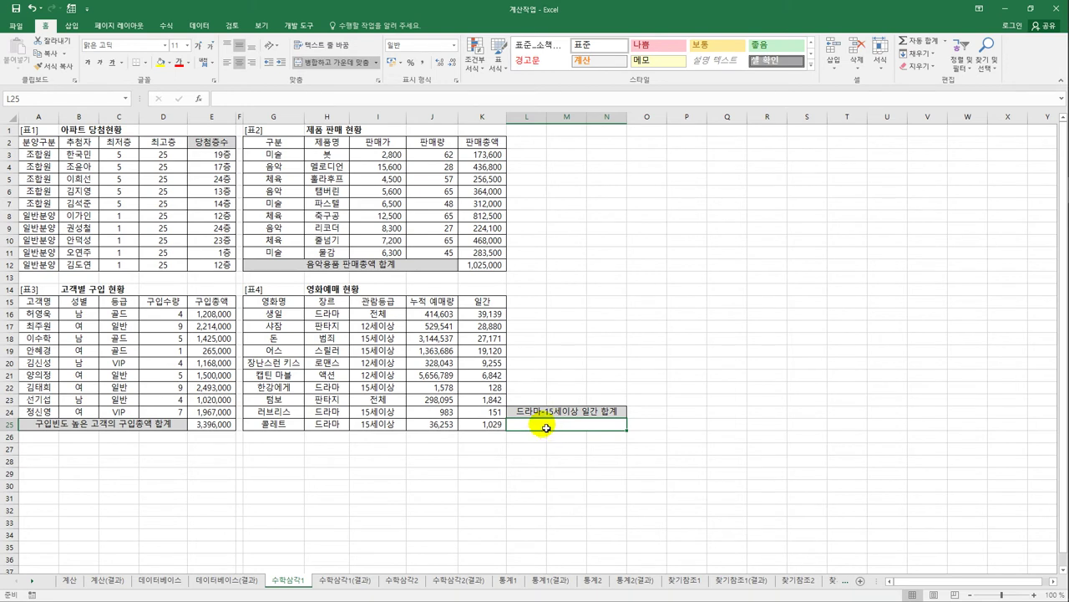
{"action": "left_click", "coordinate": [326, 315]}
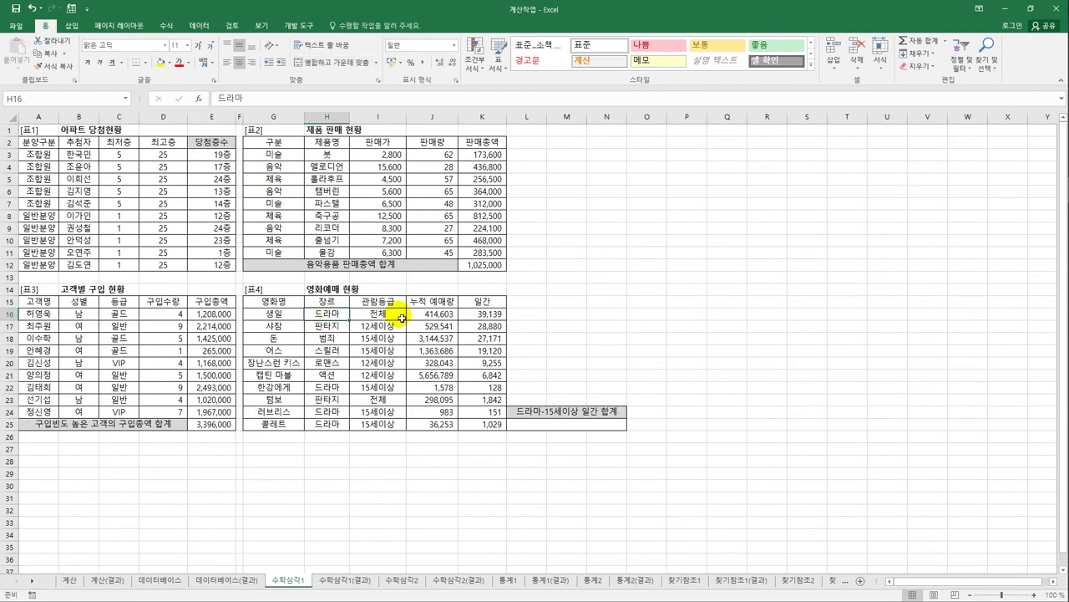
{"action": "left_click", "coordinate": [471, 320]}
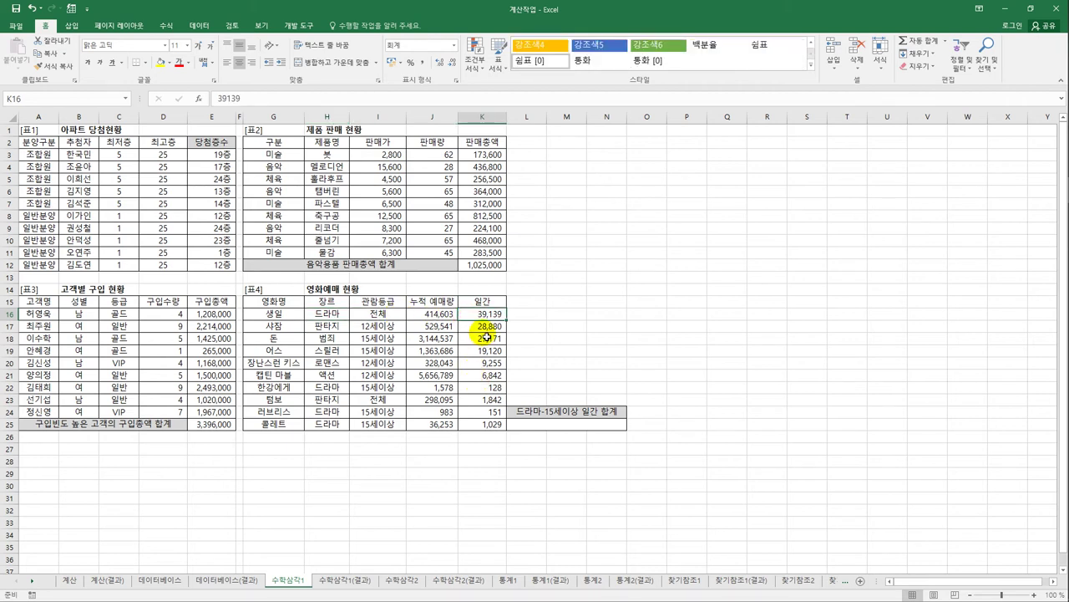
{"action": "left_click", "coordinate": [553, 411]}
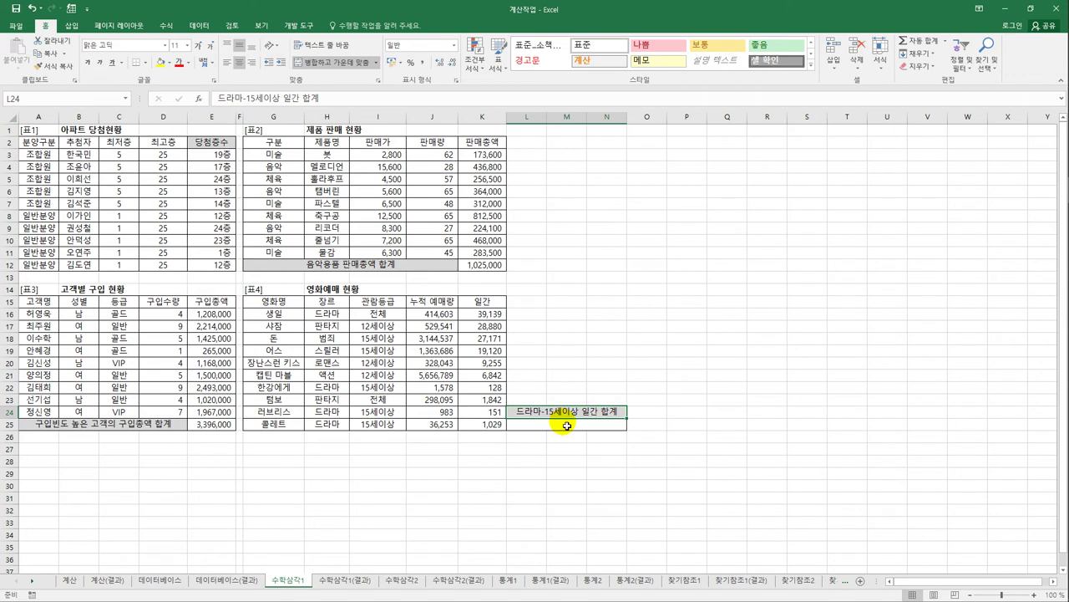
{"action": "left_click", "coordinate": [567, 425]}
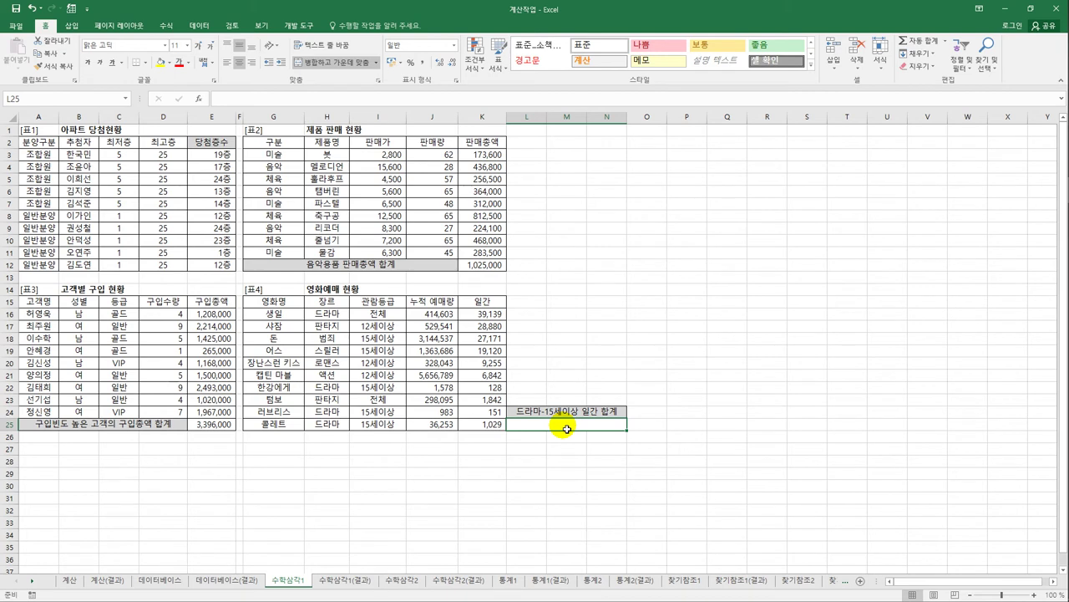
{"action": "left_click", "coordinate": [341, 314]}
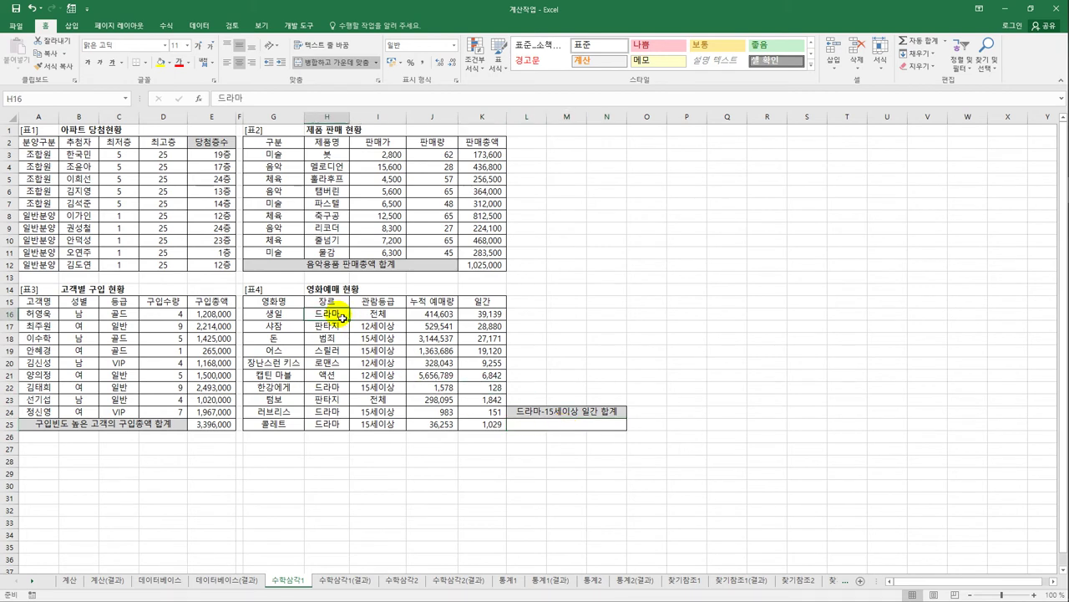
{"action": "left_click", "coordinate": [389, 339]}
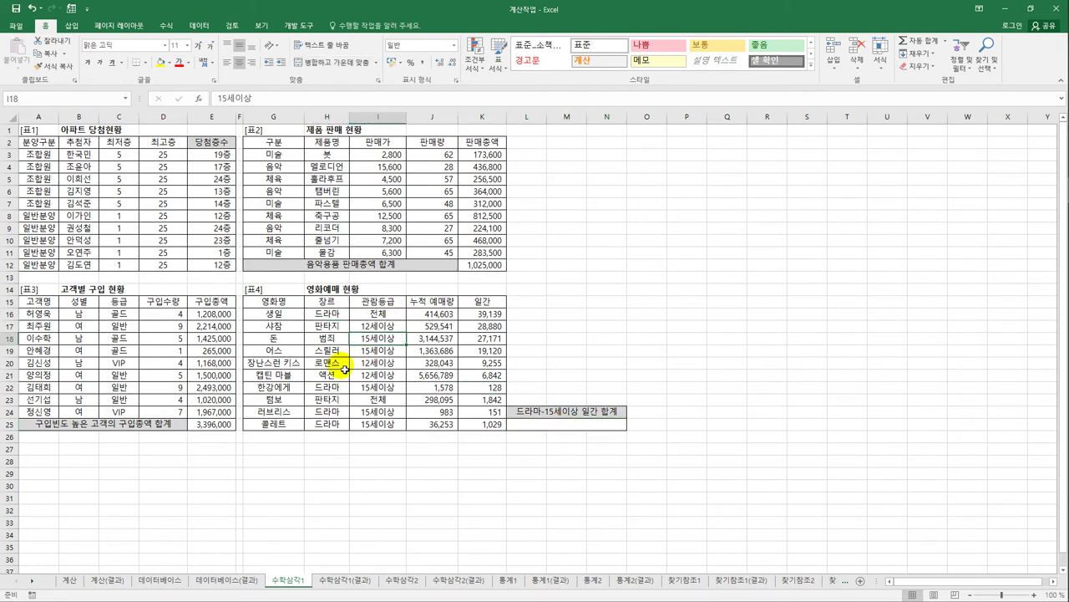
{"action": "left_click_drag", "start_coordinate": [325, 389], "coordinate": [377, 387]}
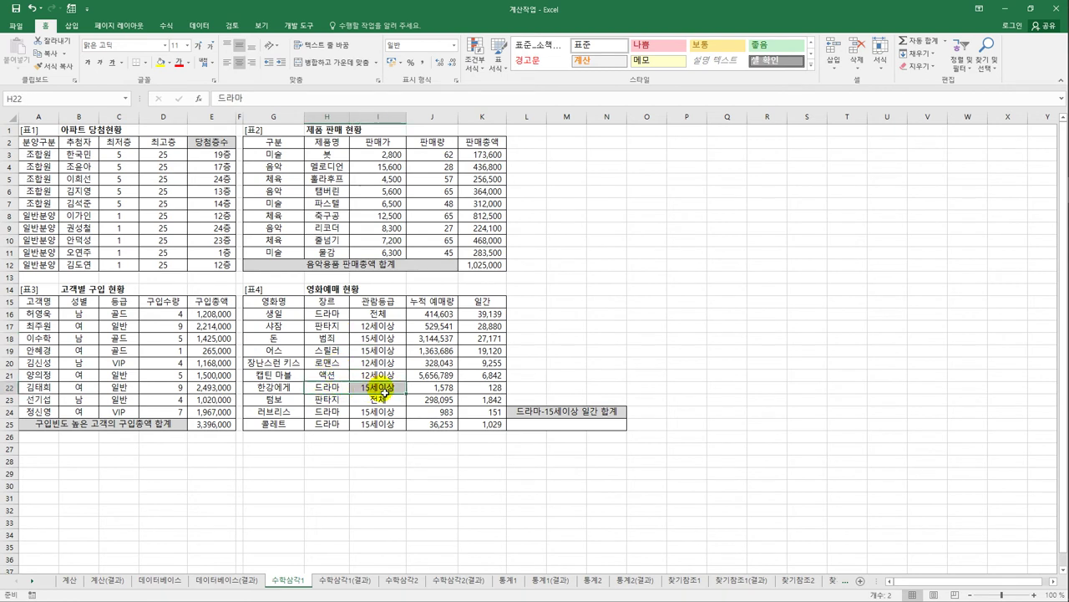
{"action": "left_click_drag", "start_coordinate": [330, 412], "coordinate": [370, 424]}
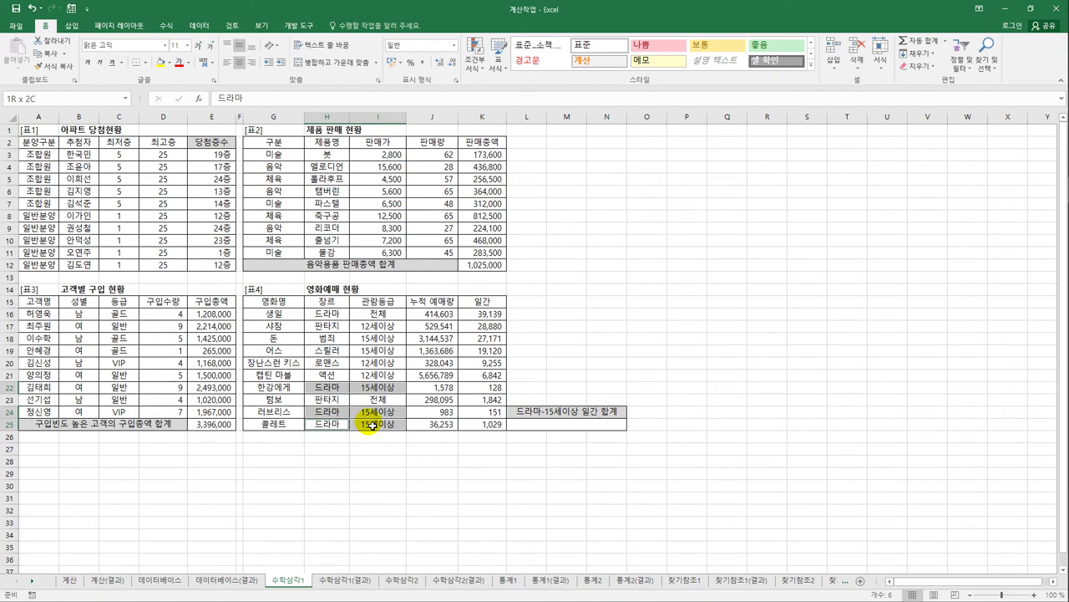
Check the sum of the daily figures in K22, K24 and K25 for the matching 드라마 films
{"action": "left_click", "coordinate": [483, 388]}
{"action": "left_click", "coordinate": [489, 412], "text": "ctrl"}
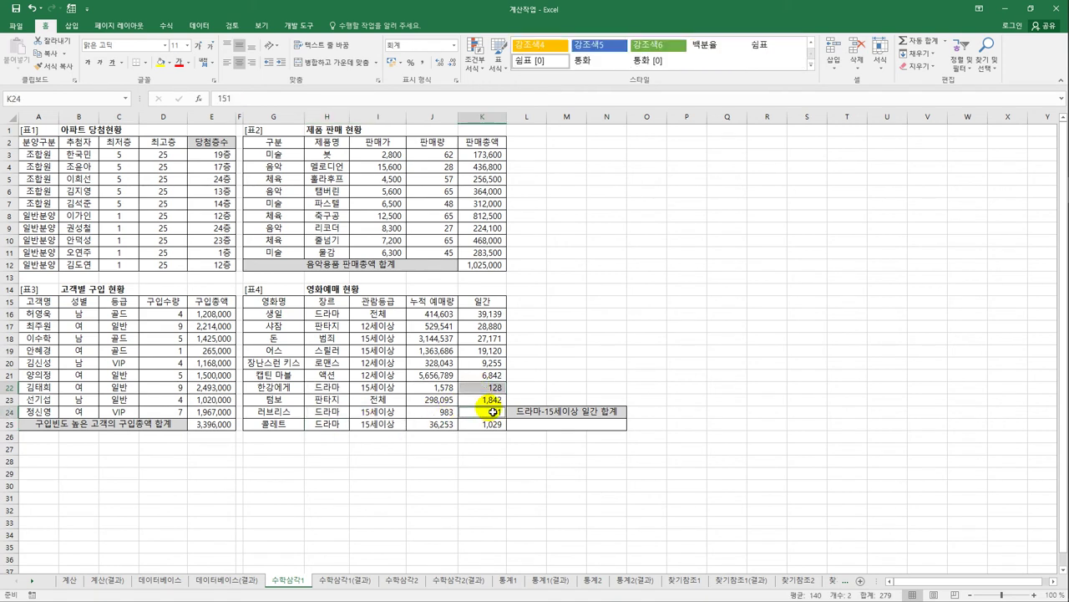
{"action": "left_click", "coordinate": [493, 426], "text": "ctrl"}
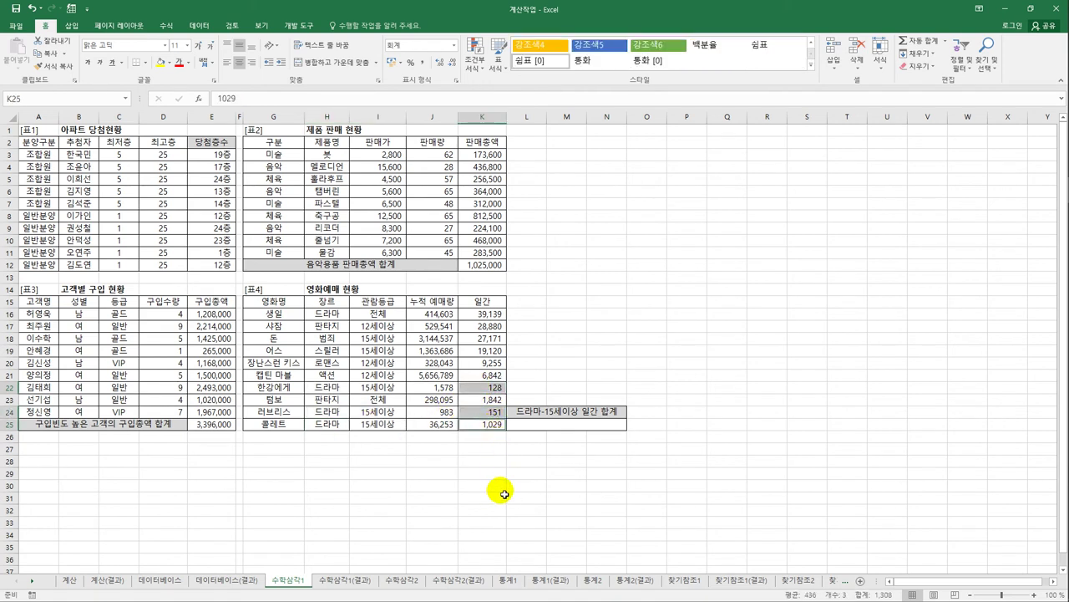
Start a SUMIFS formula in L25 under 드라마-15세이상 일간 합계, with the daily figures K16:K25 as the sum range
{"action": "left_click", "coordinate": [549, 424]}
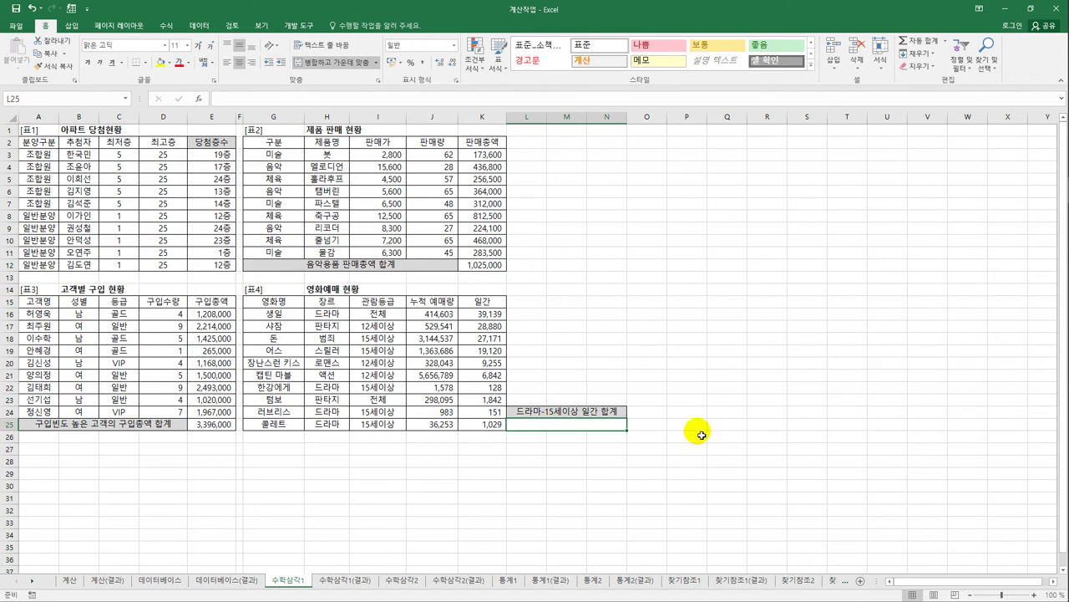
{"action": "type", "text": "=s"}
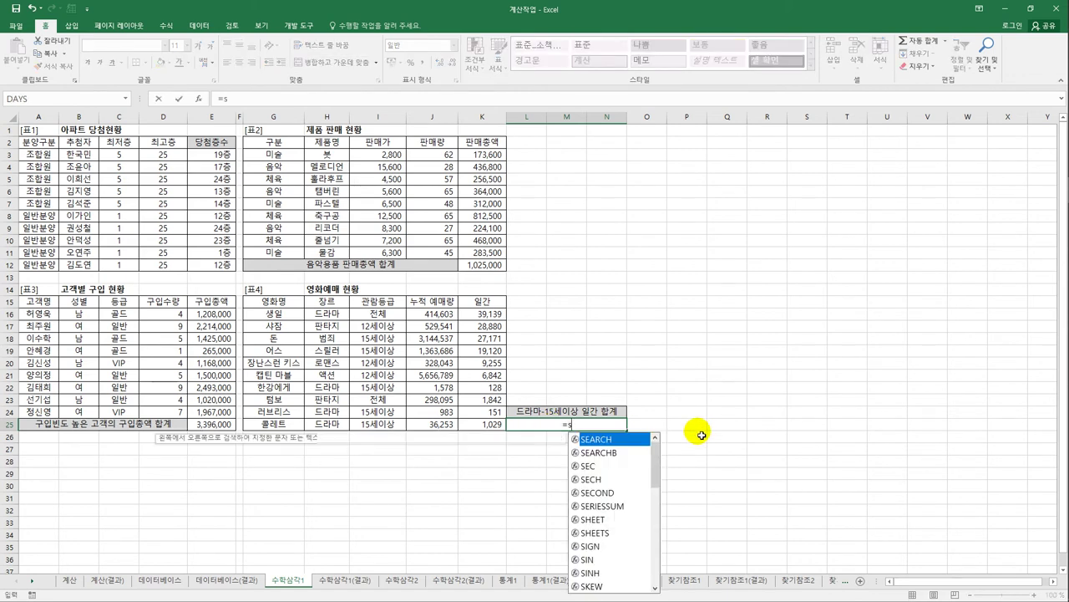
{"action": "type", "text": "um"}
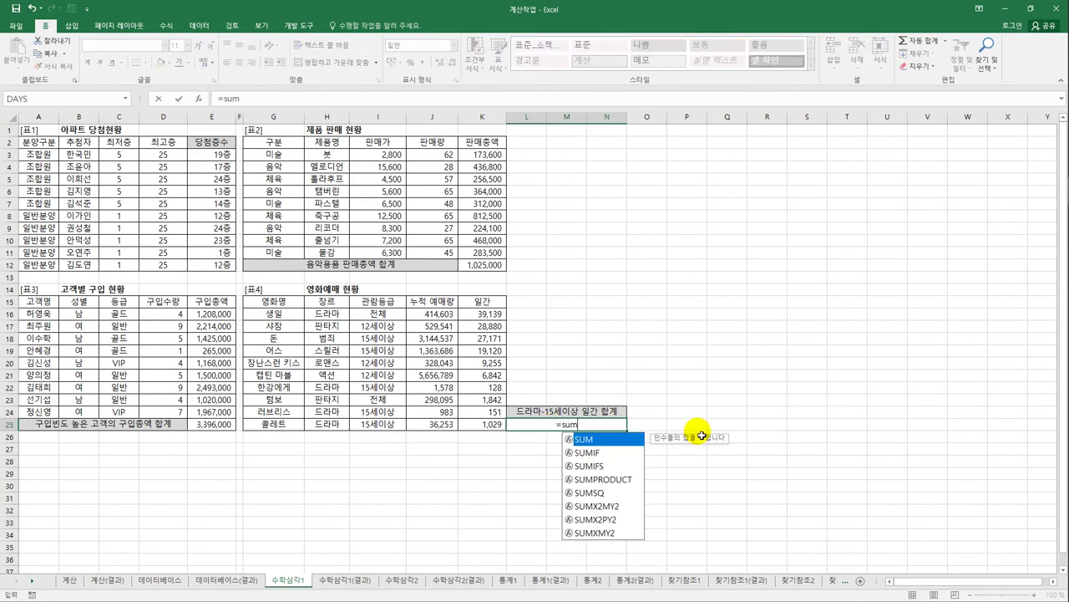
{"action": "type", "text": "if"}
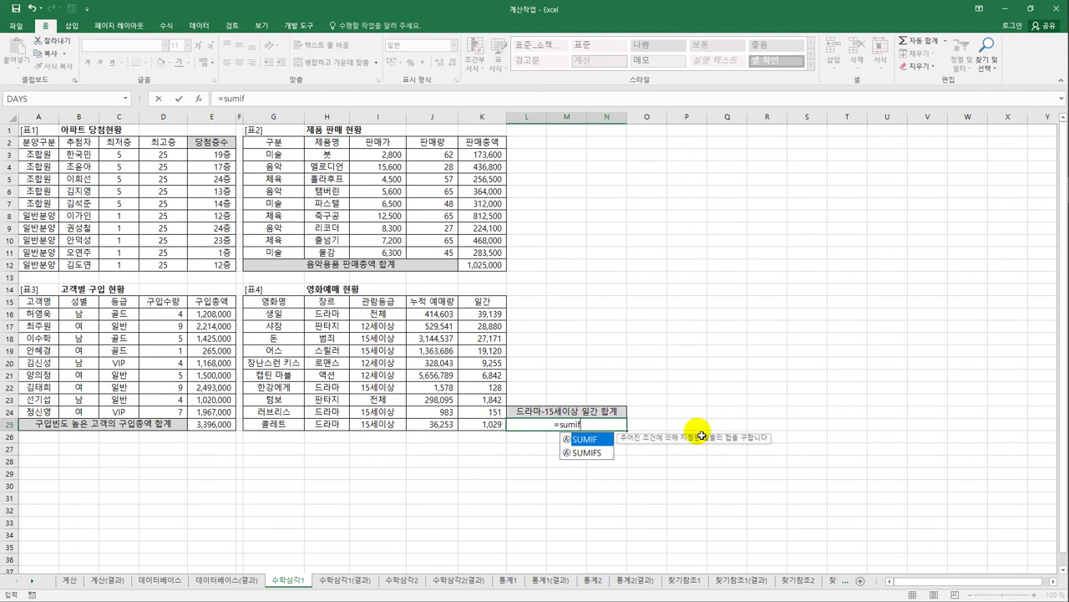
{"action": "key", "text": "Down"}
{"action": "key", "text": "Tab"}
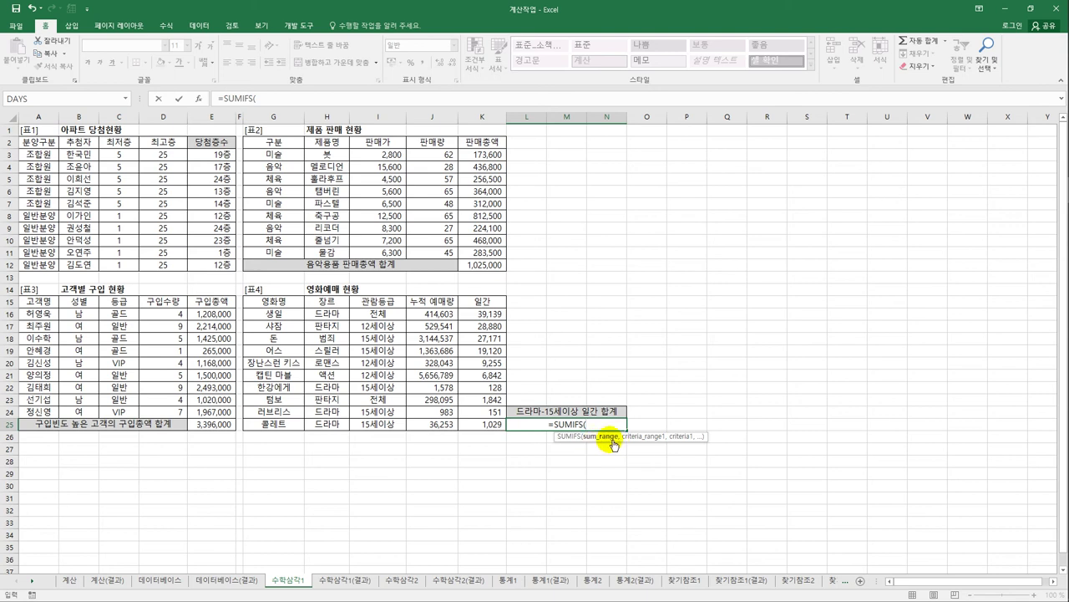
{"action": "left_click_drag", "start_coordinate": [493, 316], "coordinate": [498, 425]}
{"action": "type", "text": ","}
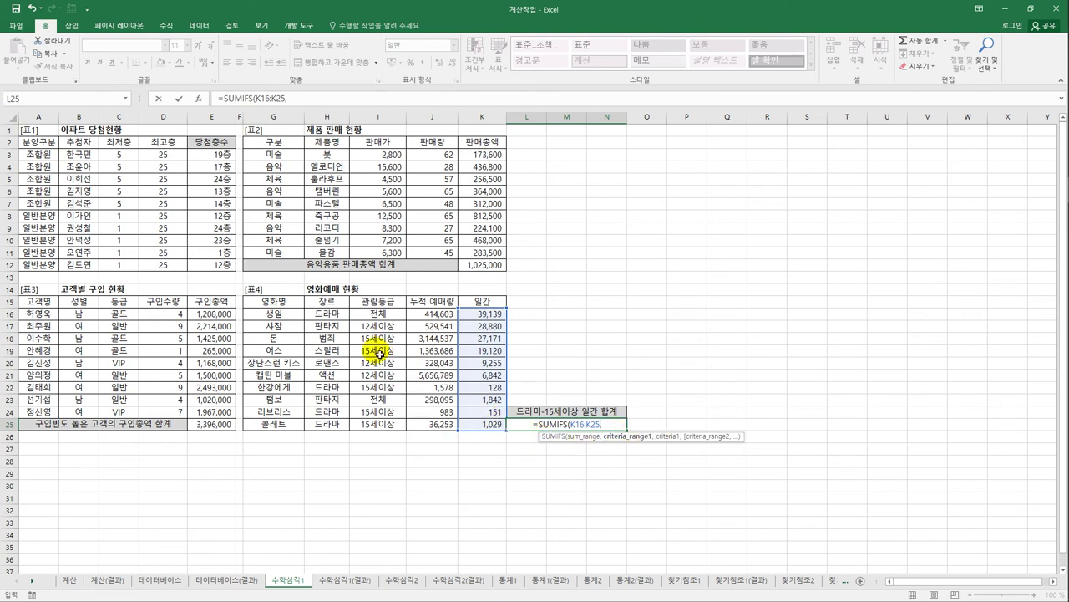
Add the first condition to the SUMIFS in L25: genre range H16:H25 with the criterion "드라마"
{"action": "left_click_drag", "start_coordinate": [318, 313], "coordinate": [330, 426]}
{"action": "type", "text": ","}
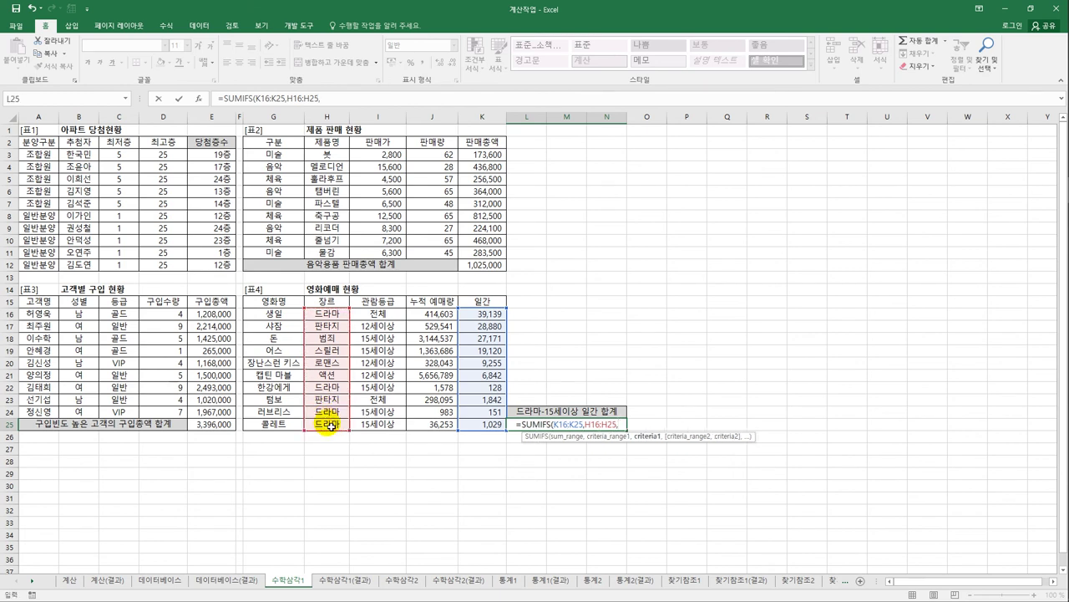
{"action": "type", "text": "\"드"}
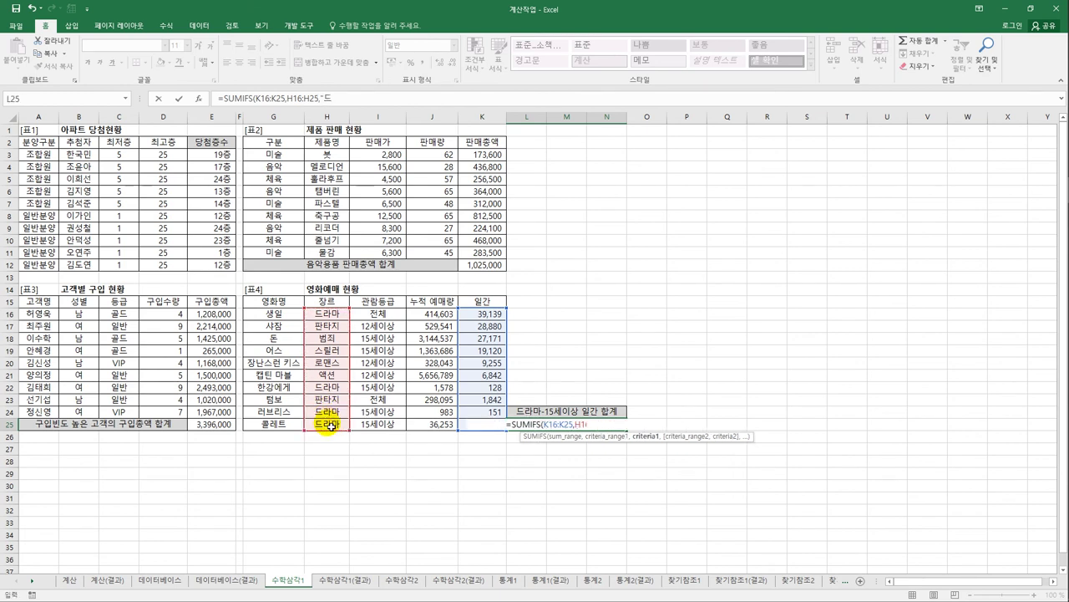
{"action": "type", "text": "라마\","}
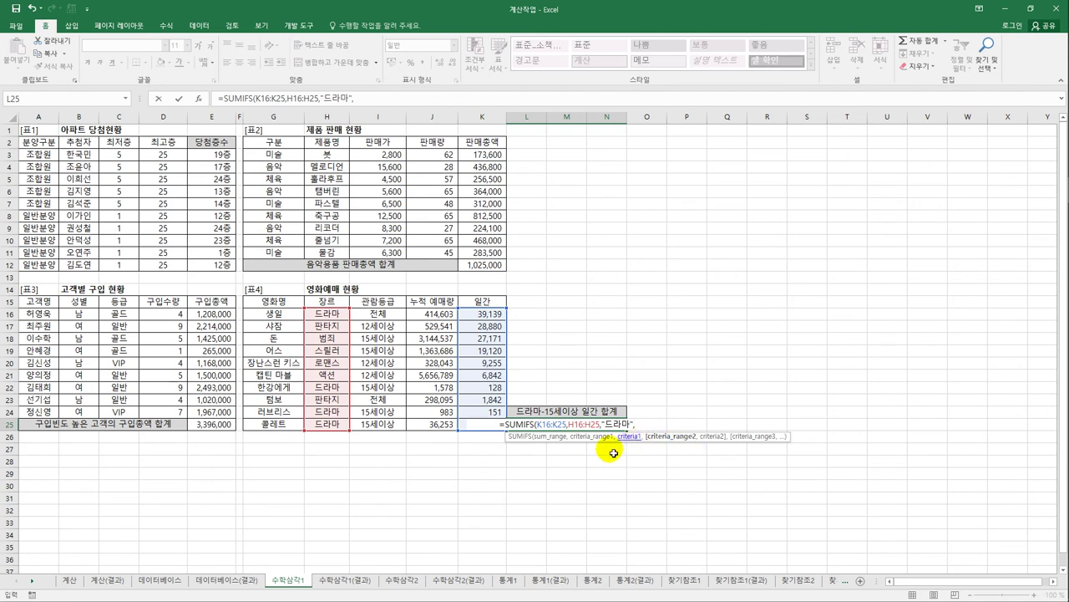
Add the rating range I16:I25 with the criterion "15세이상" to the SUMIFS in L25 and complete the formula
{"action": "left_click_drag", "start_coordinate": [392, 314], "coordinate": [392, 426]}
{"action": "type", "text": ","}
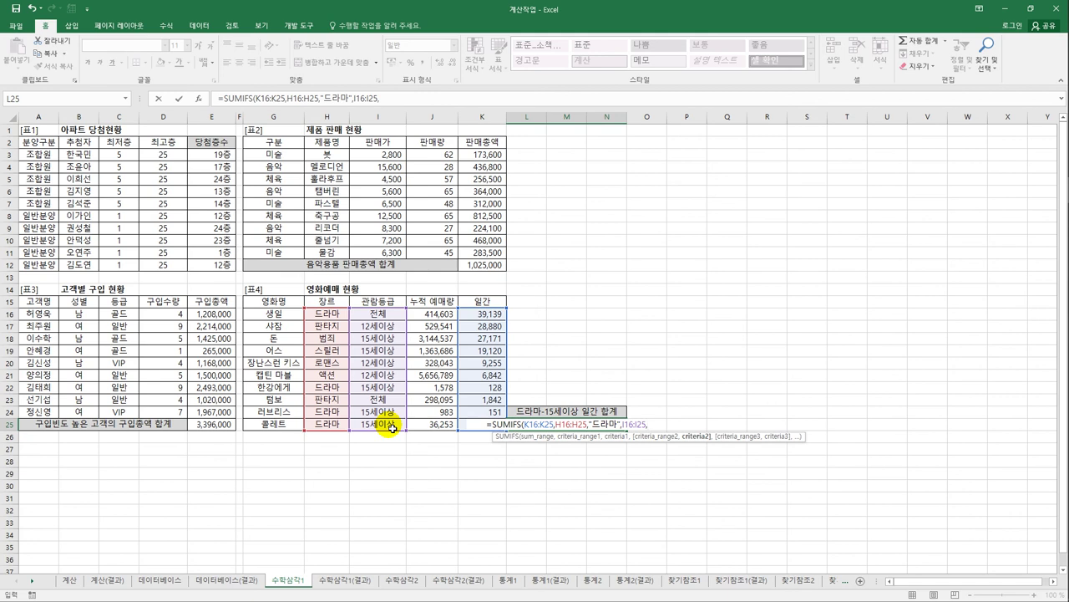
{"action": "type", "text": "\"15세"}
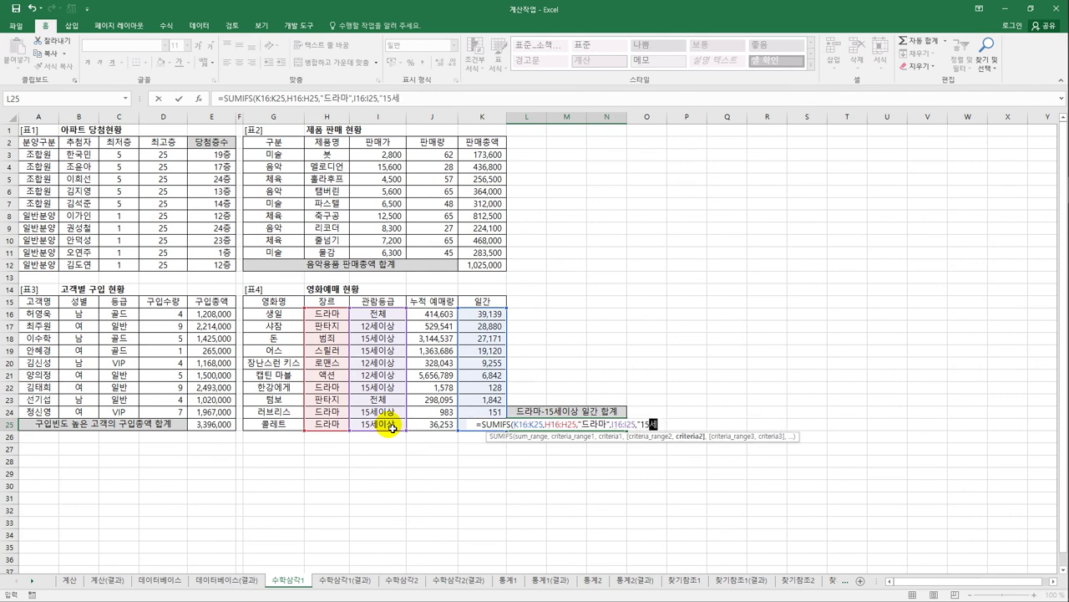
{"action": "type", "text": "이상\""}
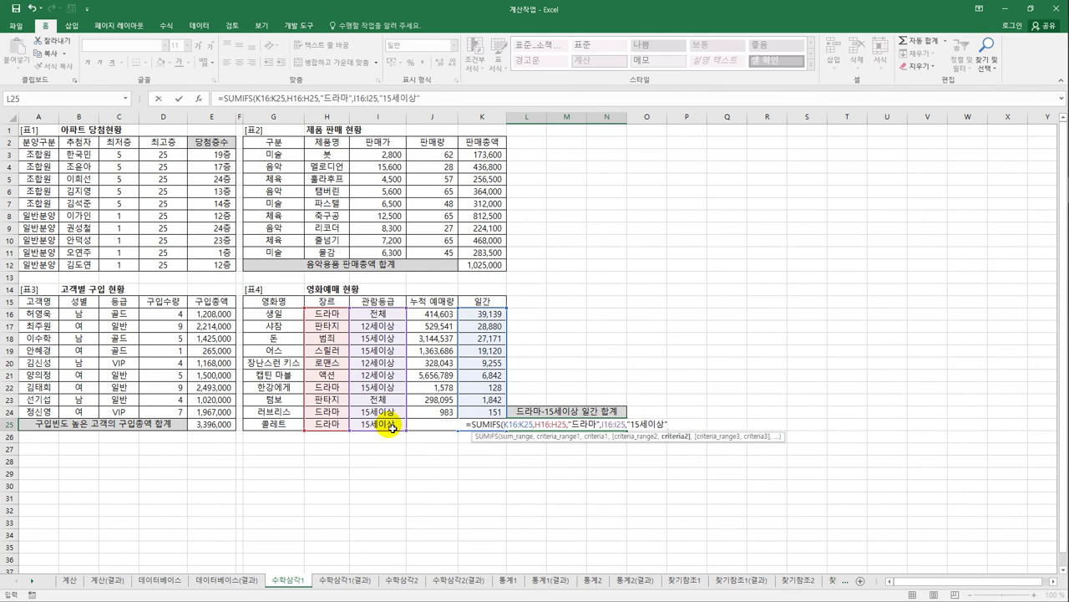
{"action": "type", "text": ")"}
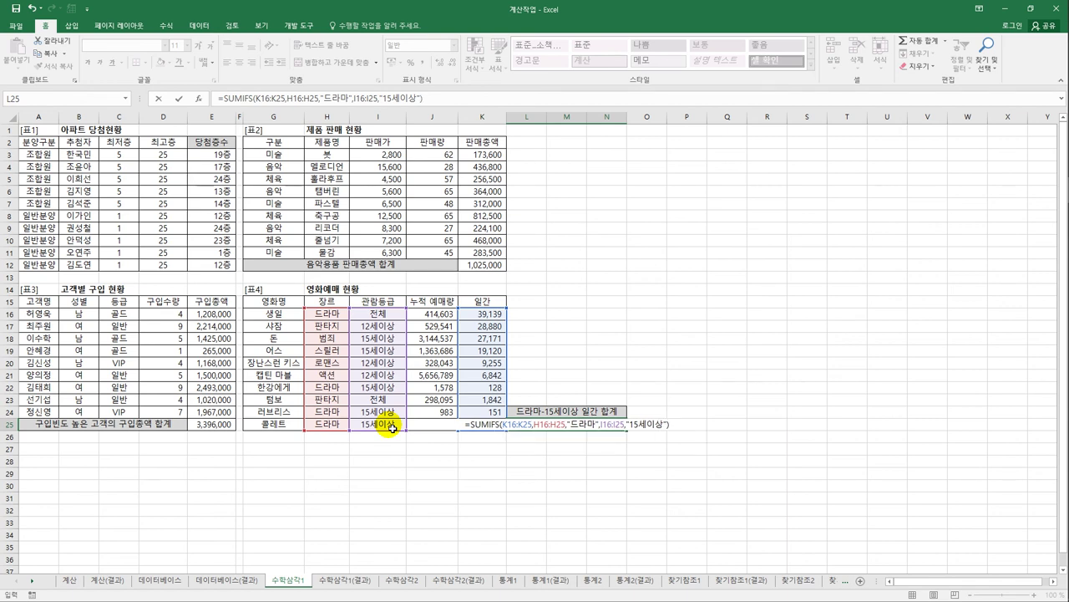
{"action": "key", "text": "Return"}
{"action": "left_click", "coordinate": [575, 424]}
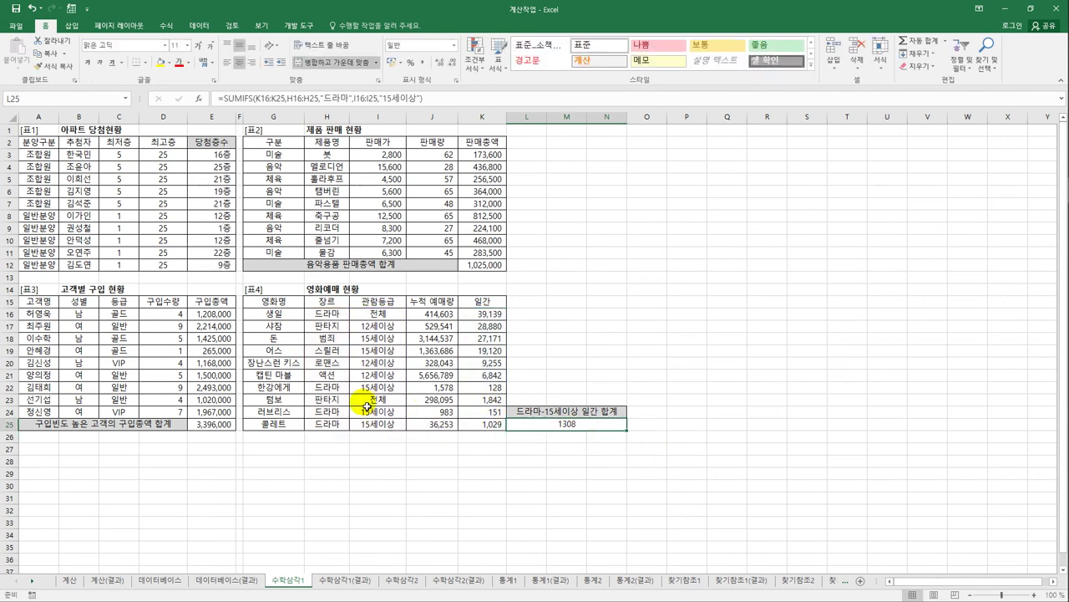
Check the L25 result against the sum of the matching daily figures in K22, K24 and K25
{"action": "left_click", "coordinate": [496, 389]}
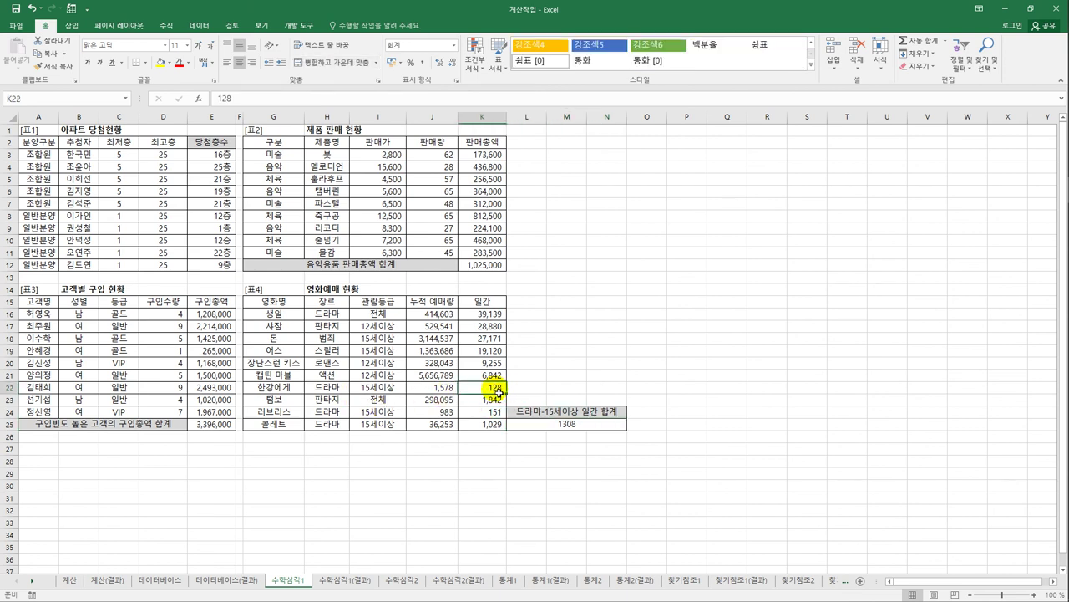
{"action": "left_click", "coordinate": [492, 412], "text": "ctrl"}
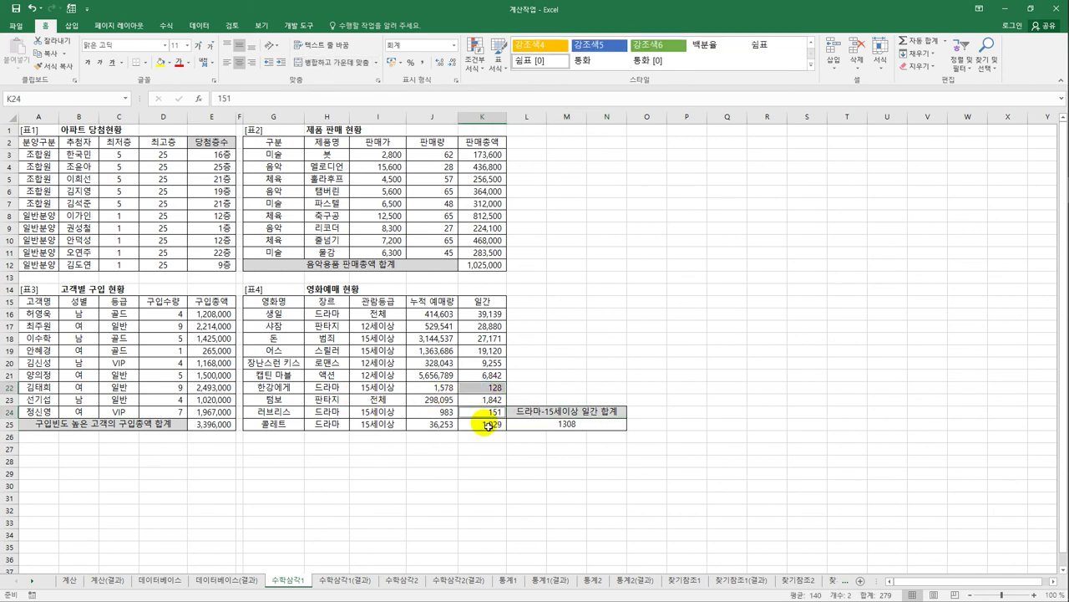
{"action": "left_click", "coordinate": [488, 424], "text": "ctrl"}
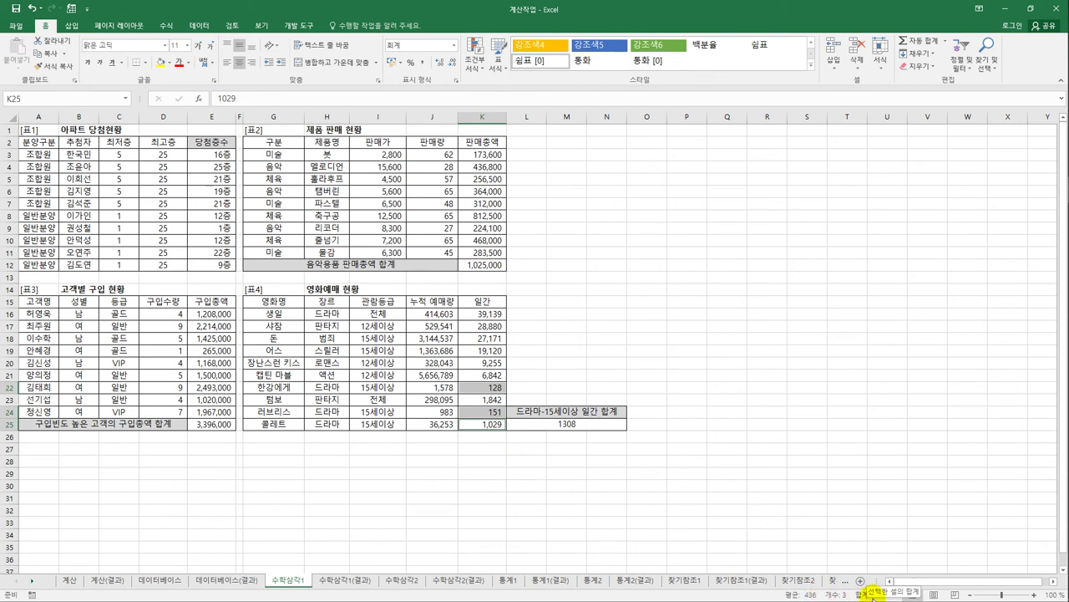
{"action": "left_click", "coordinate": [557, 427]}
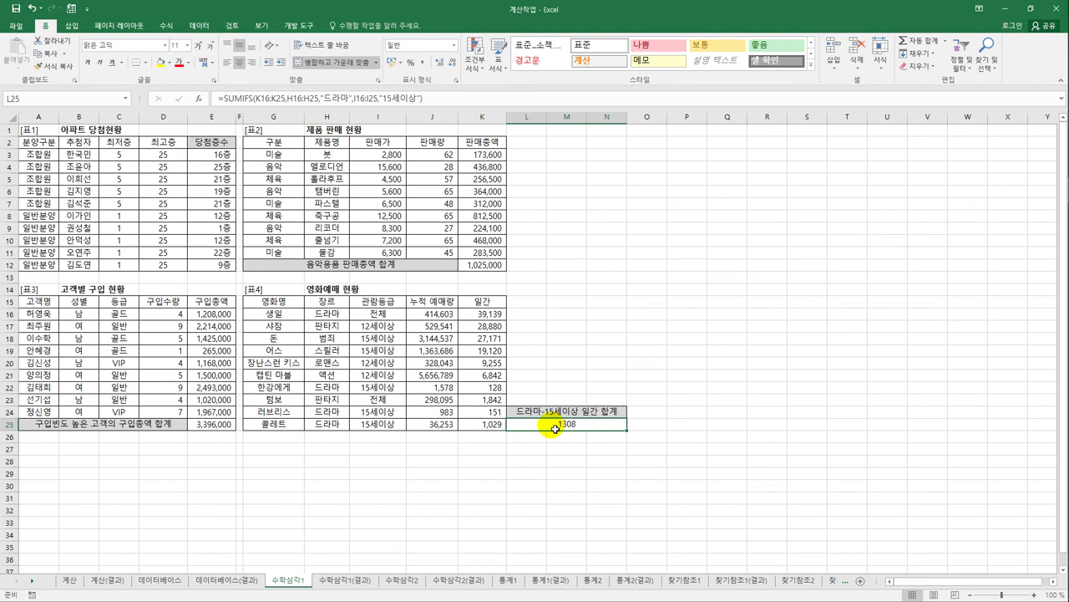
Compare the answers with the 수학삼각1(결과) sheet and open the 수학삼각2 sheet
{"action": "left_click", "coordinate": [362, 583]}
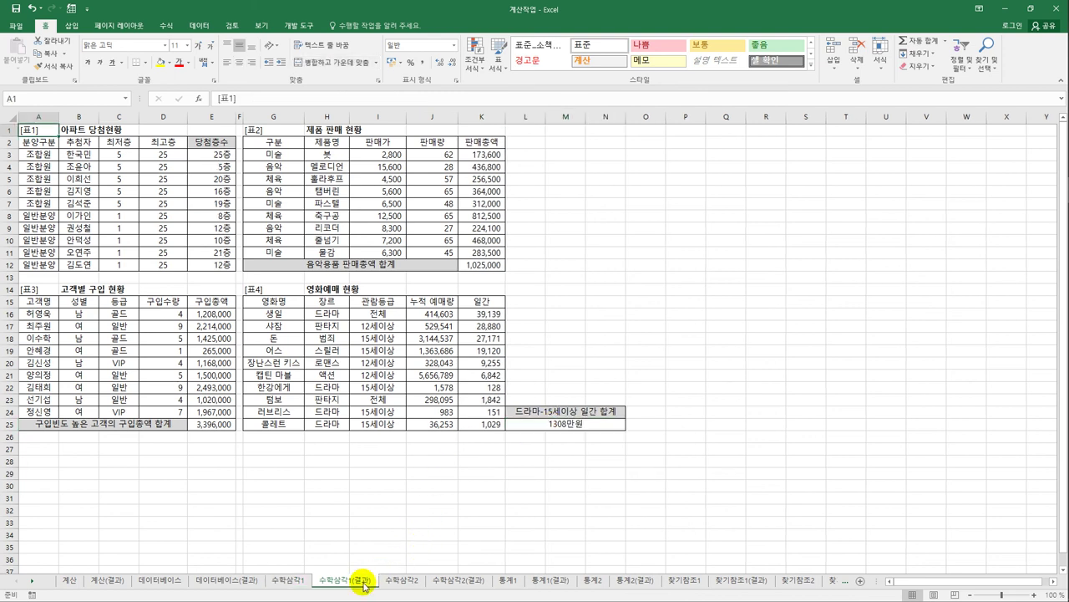
{"action": "left_click", "coordinate": [284, 580]}
{"action": "left_click", "coordinate": [336, 584]}
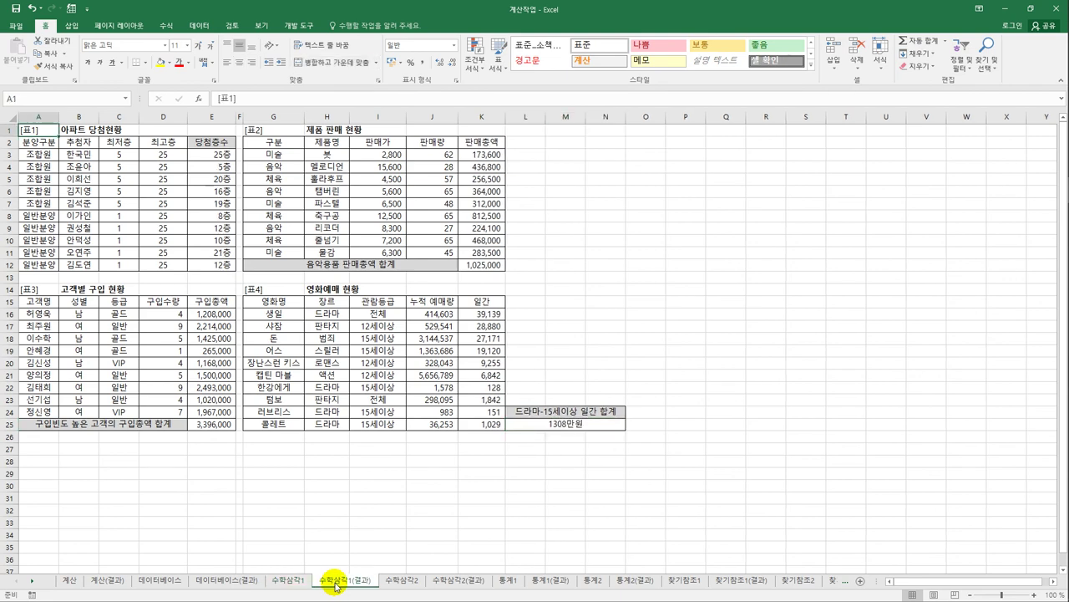
{"action": "left_click", "coordinate": [400, 580]}
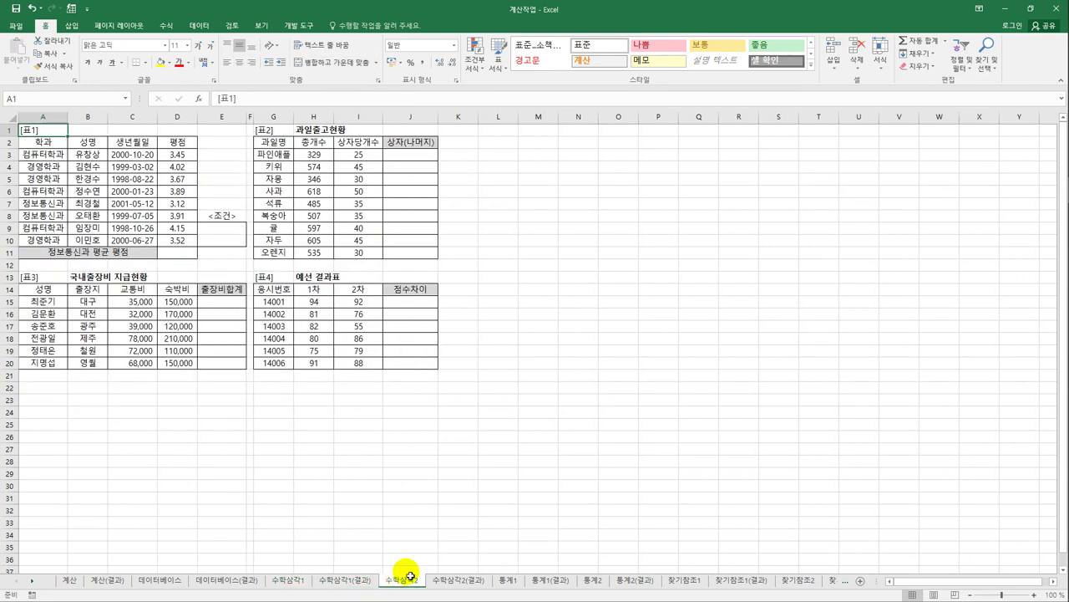